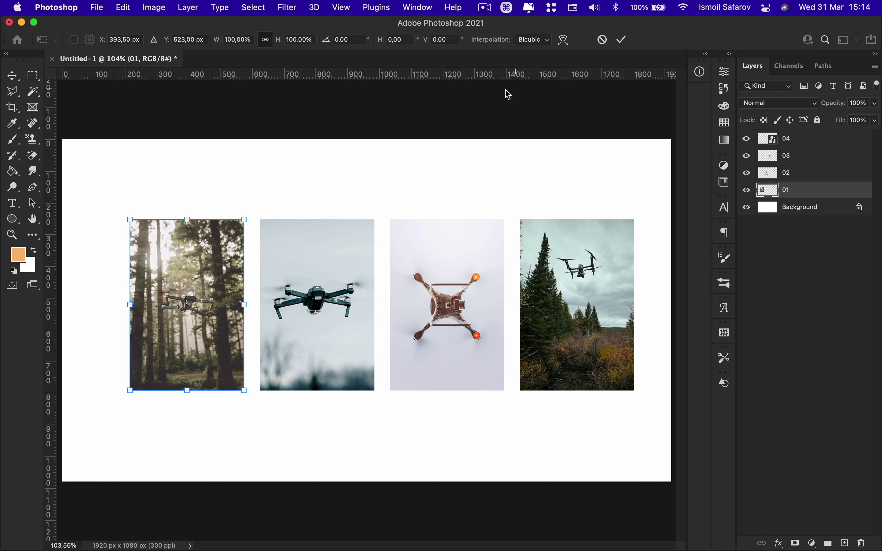
# Step: Switch the active transform of layer 01, the forest photo, to Warp mode
pyautogui.click(563, 43)
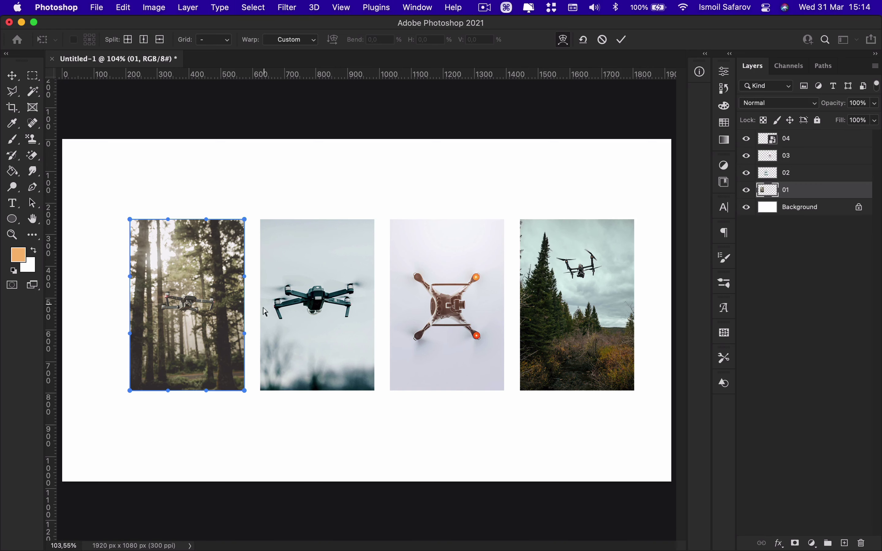
pyautogui.scroll(5, 115, 311)
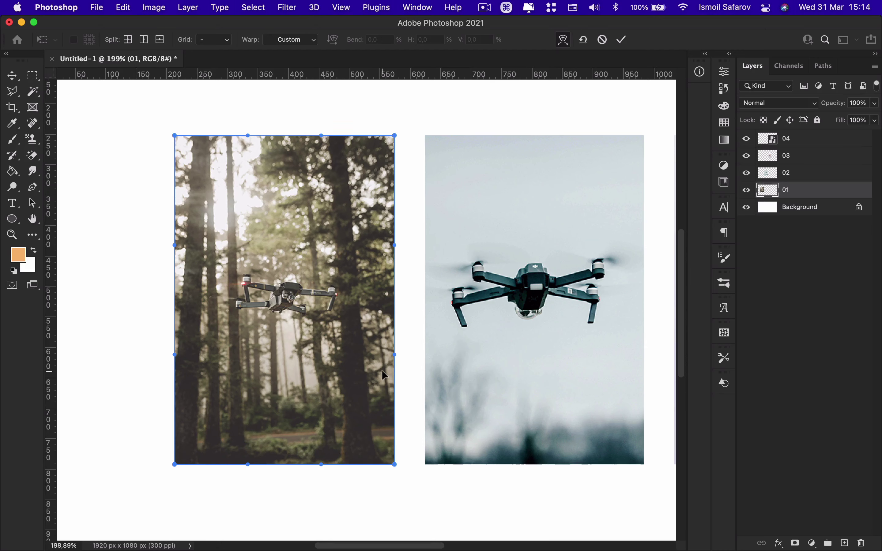
# Step: Try distorting the forest photo by pulling its right-edge, upper-right corner and top-edge warp handles, and undo each change
pyautogui.moveTo(395, 359); pyautogui.dragTo(409, 327)
pyautogui.press('super+z')
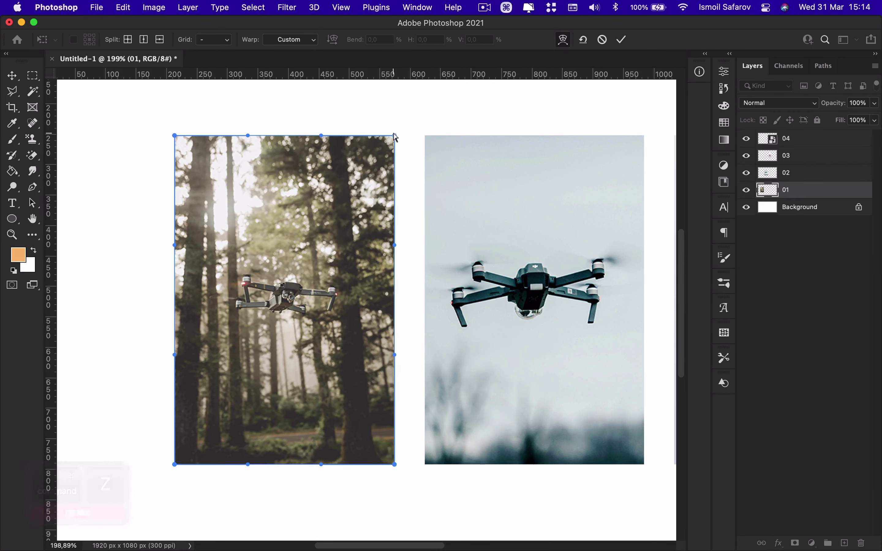
pyautogui.moveTo(394, 136); pyautogui.dragTo(449, 111)
pyautogui.press('super+z')
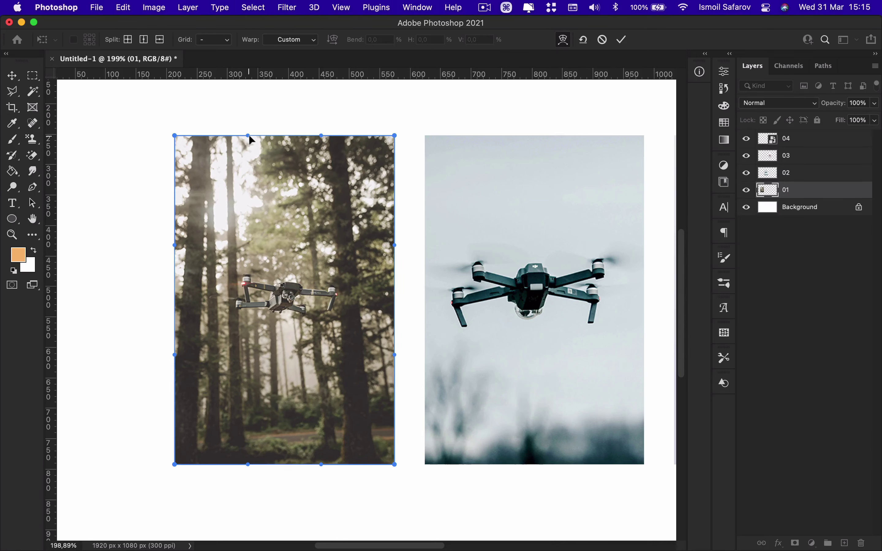
pyautogui.moveTo(248, 136); pyautogui.dragTo(243, 327)
pyautogui.moveTo(322, 136); pyautogui.dragTo(274, 138)
pyautogui.press('super+z')
pyautogui.press('super+z')
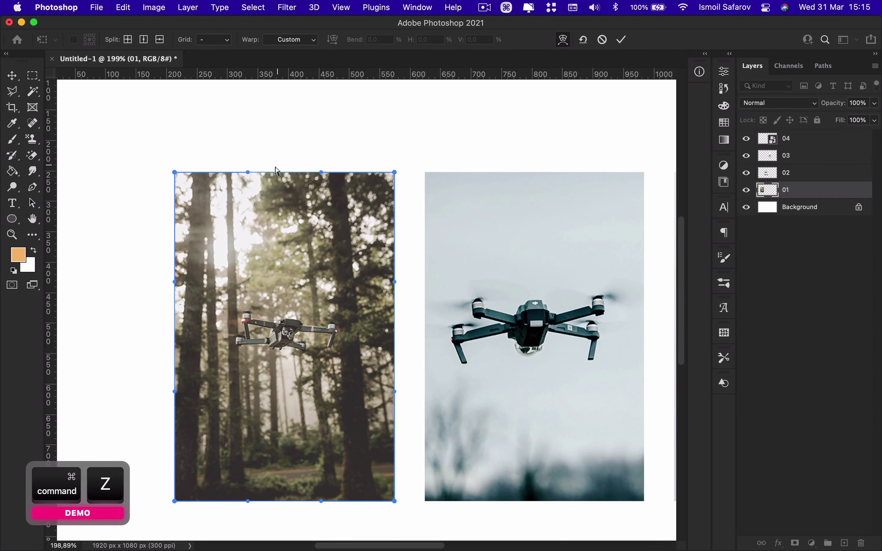
# Step: Add a horizontal warp split across the forest photo, slightly above the drone
pyautogui.scroll(-5, 230, 204)
pyautogui.scroll(4, 230, 204)
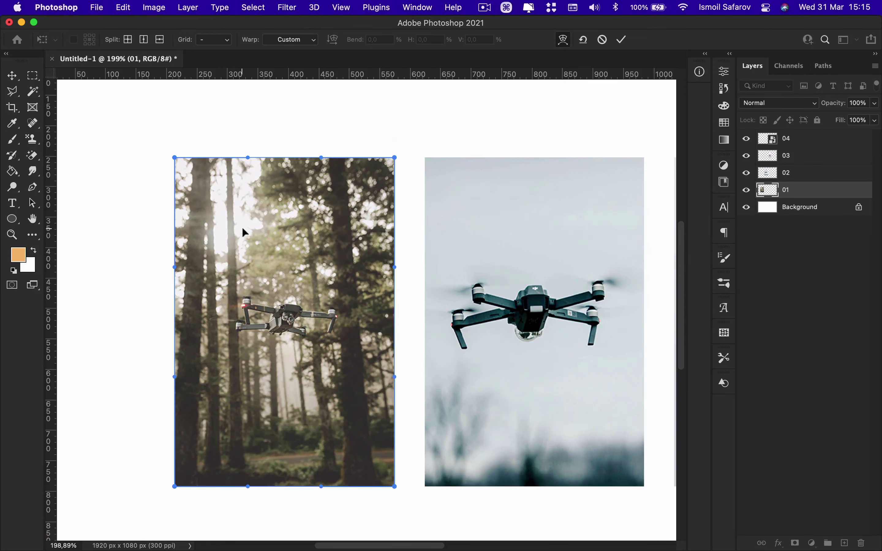
pyautogui.scroll(-5, 242, 226)
pyautogui.scroll(3, 241, 226)
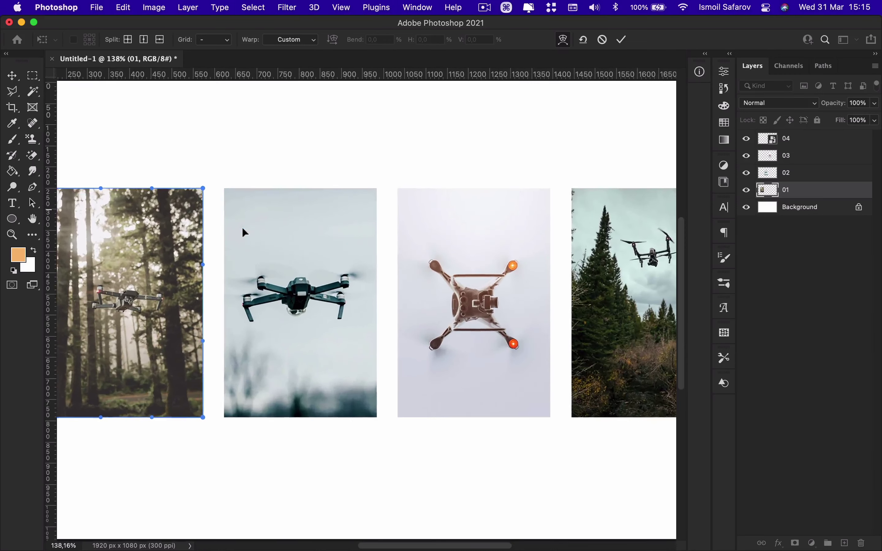
pyautogui.hscroll(-2, 242, 226)
pyautogui.scroll(3, 242, 226)
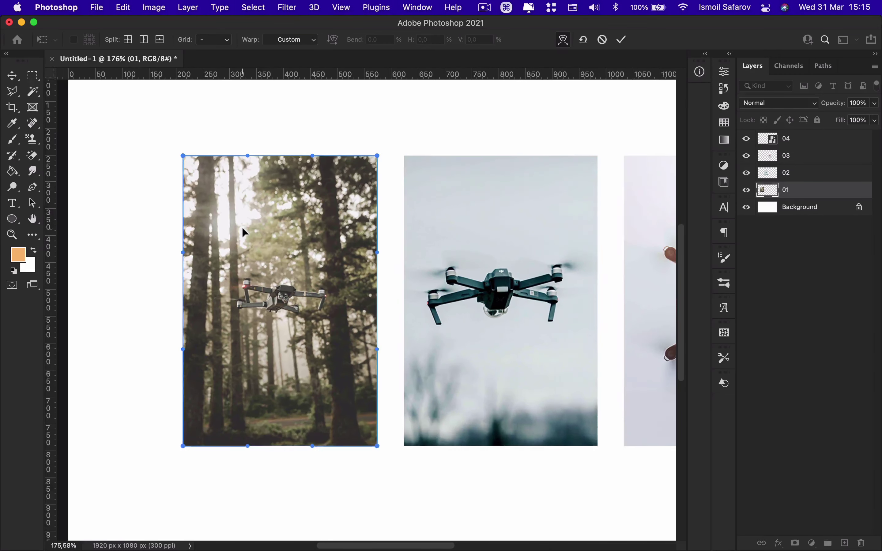
pyautogui.hscroll(-3, 242, 229)
pyautogui.scroll(2, 242, 229)
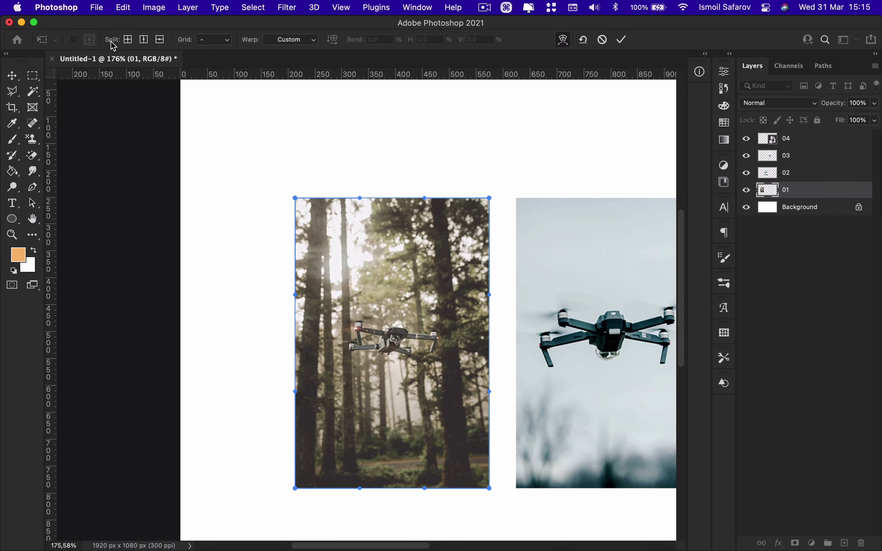
pyautogui.click(162, 42)
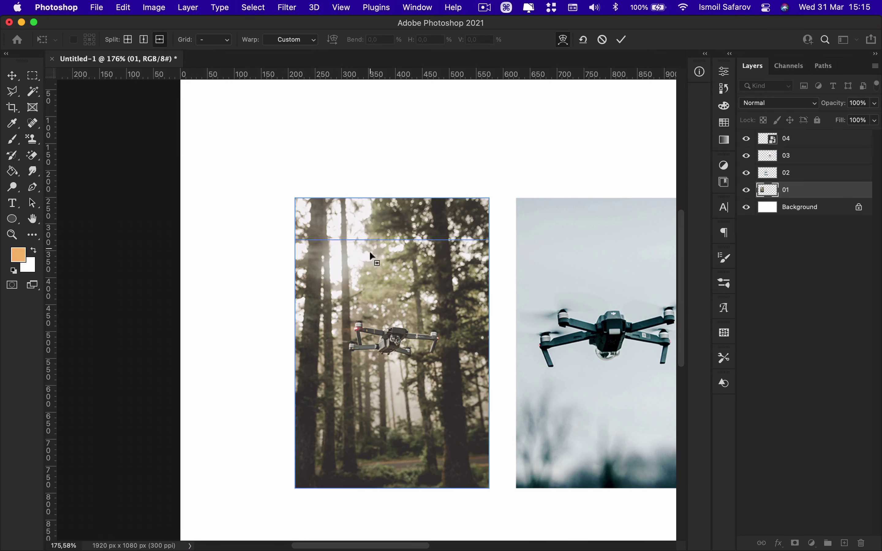
pyautogui.click(368, 287)
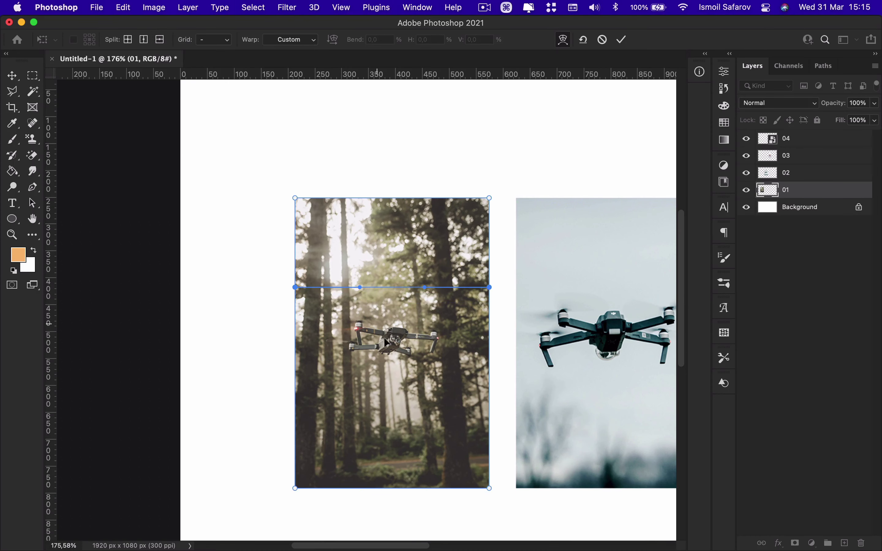
# Step: Try bending the horizontal split line upward with its left and right anchor handles, and undo both bends
pyautogui.click(296, 287)
pyautogui.moveTo(360, 287); pyautogui.dragTo(383, 241)
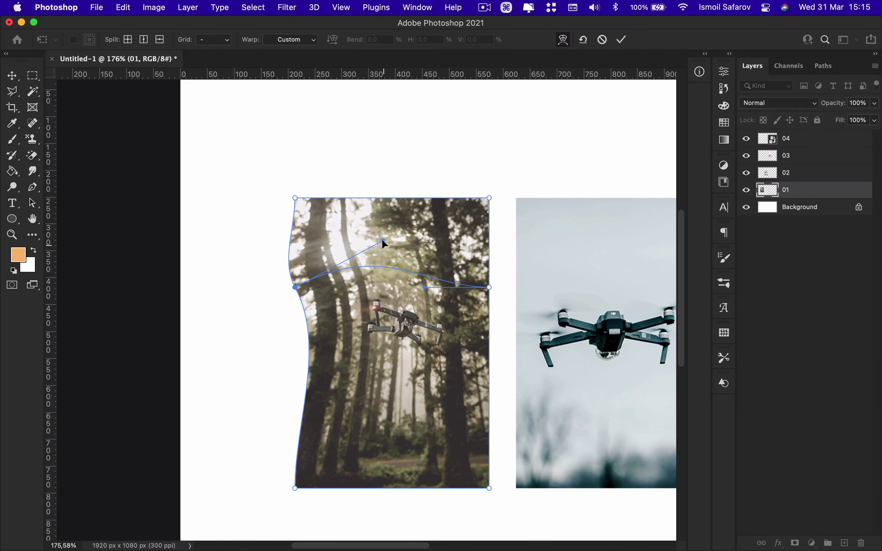
pyautogui.moveTo(430, 286); pyautogui.dragTo(448, 278)
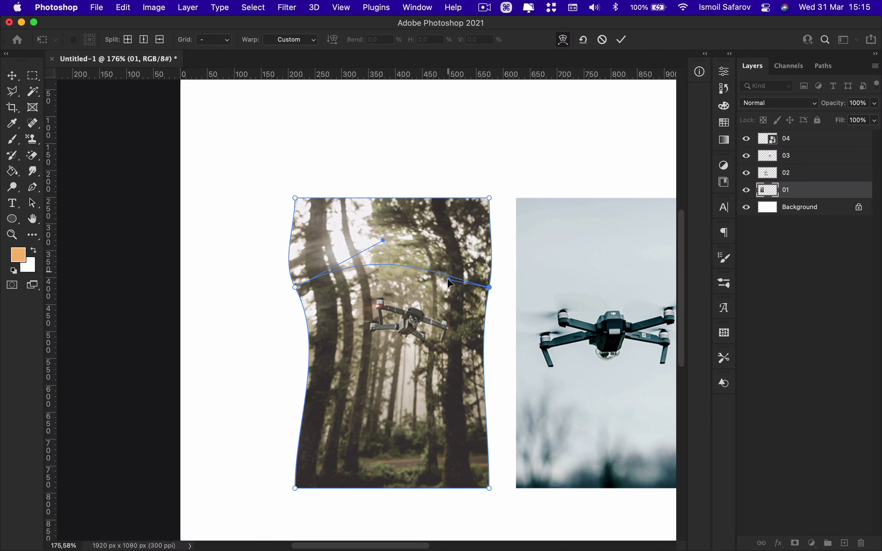
pyautogui.press('super+z')
pyautogui.press('super+z')
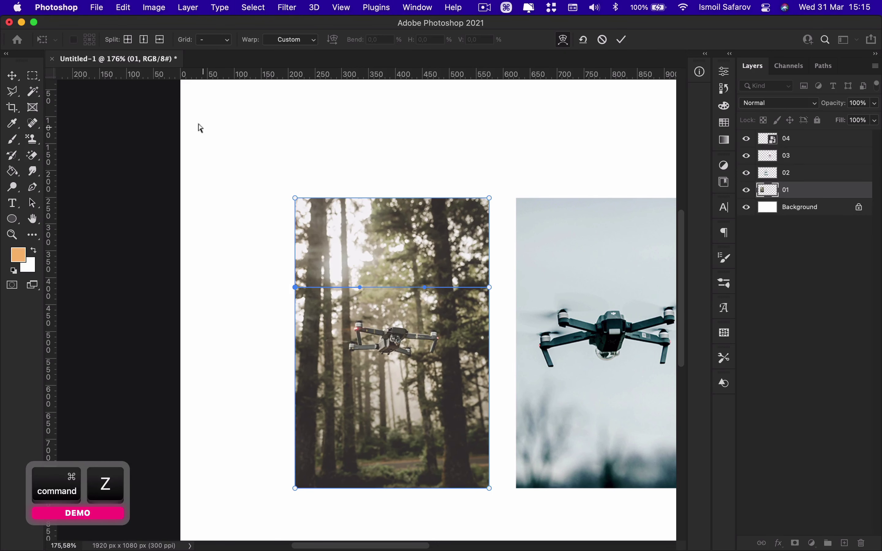
# Step: Add two vertical warp splits to the forest photo, one left of the drone and one through the drone's right half
pyautogui.click(145, 43)
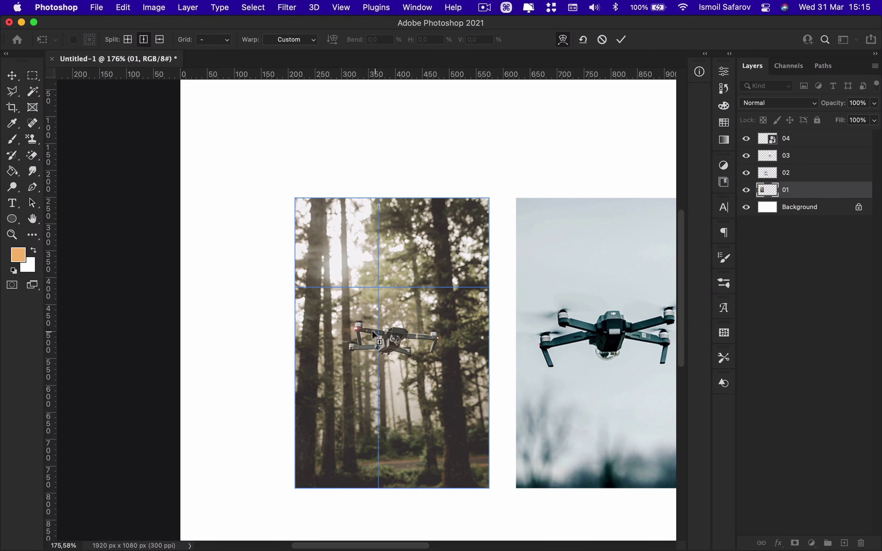
pyautogui.click(331, 339)
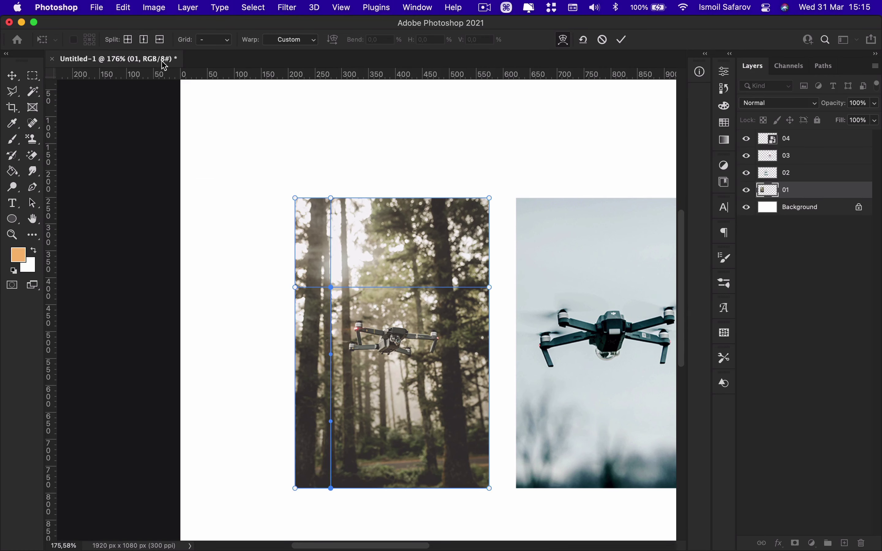
pyautogui.click(144, 40)
pyautogui.click(405, 247)
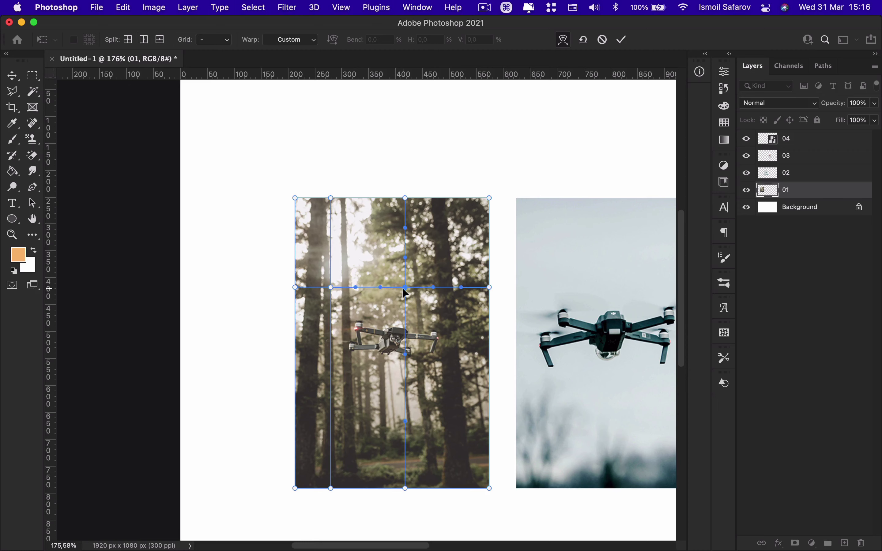
# Step: Move the warp intersection above the drone slightly down and right, and pull its lower handle outward to the right
pyautogui.moveTo(404, 290); pyautogui.dragTo(385, 286)
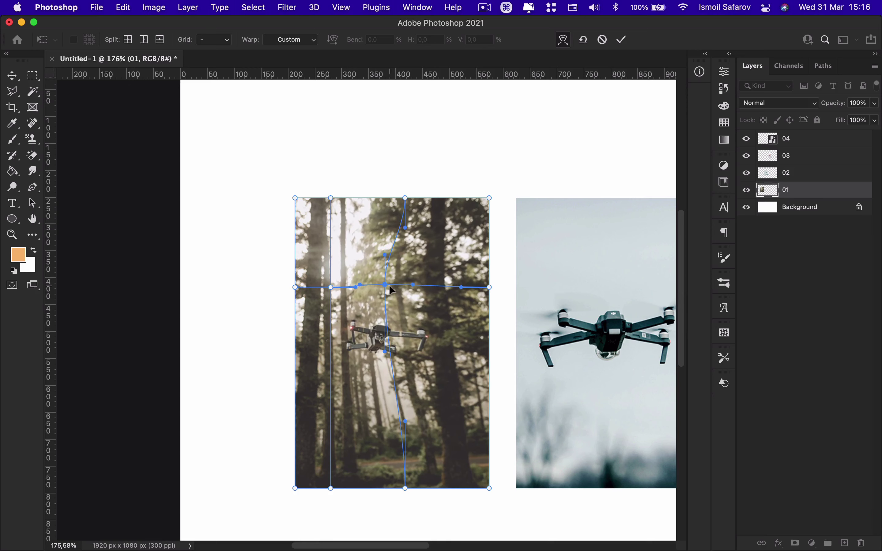
pyautogui.moveTo(399, 292); pyautogui.dragTo(416, 313)
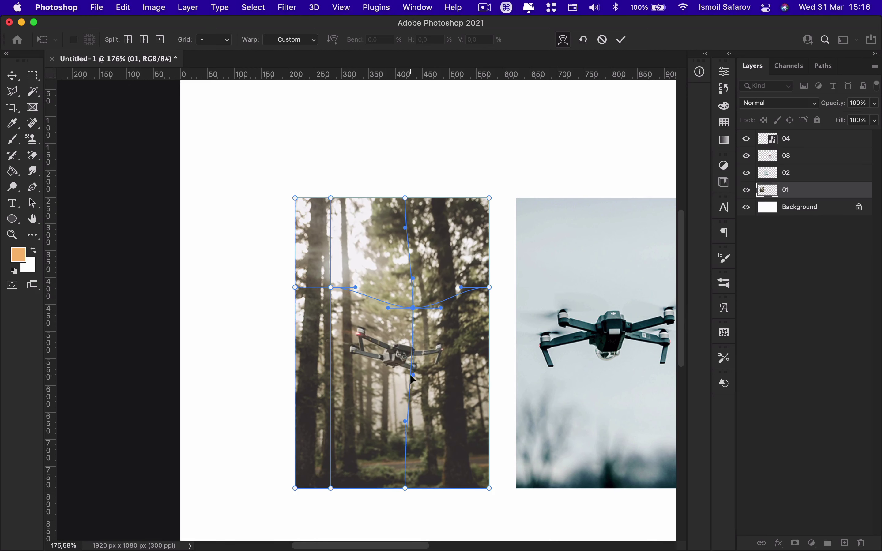
pyautogui.moveTo(412, 376); pyautogui.dragTo(427, 357)
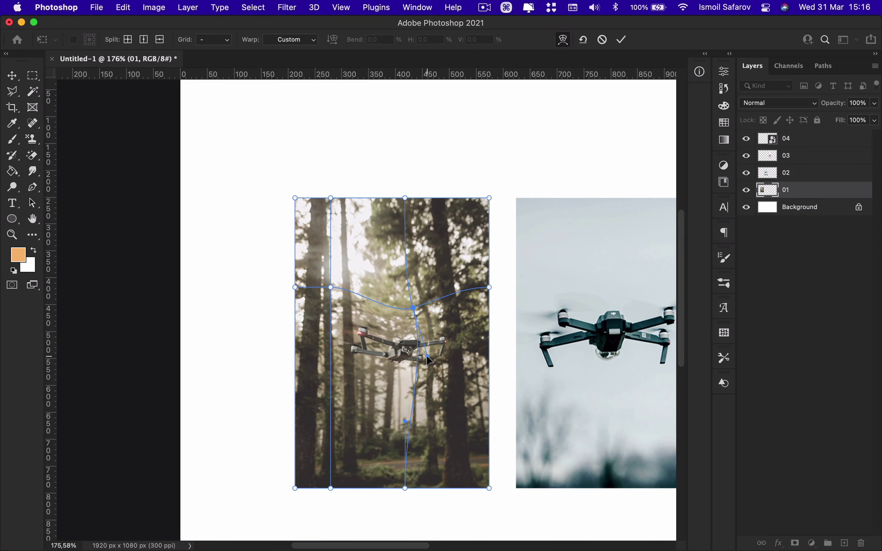
# Step: Add two crosswise warp splits, one at the drone's left side and one on the lower part of the right tree
pyautogui.click(128, 40)
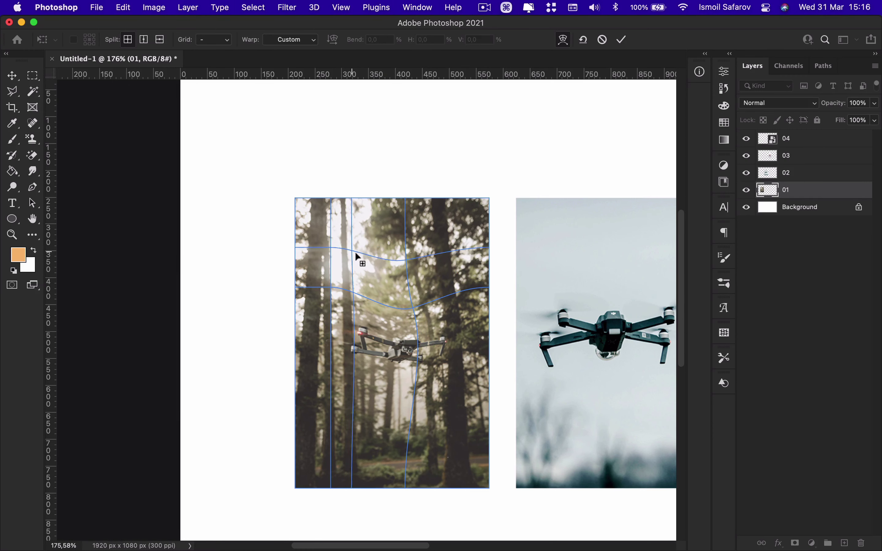
pyautogui.click(367, 346)
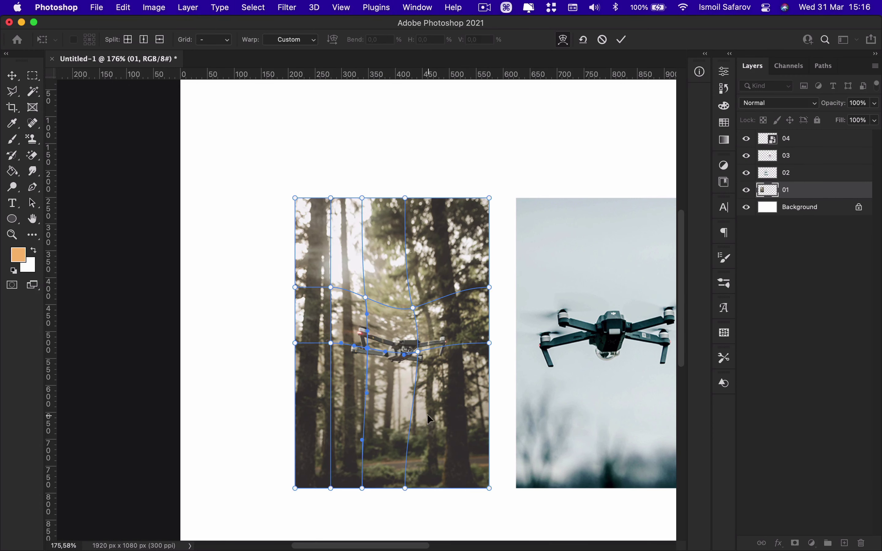
pyautogui.click(128, 39)
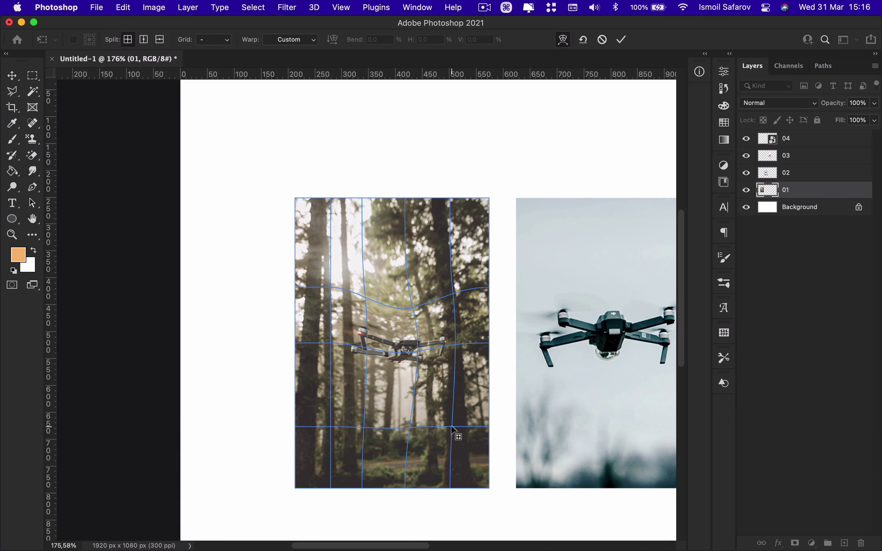
pyautogui.click(452, 427)
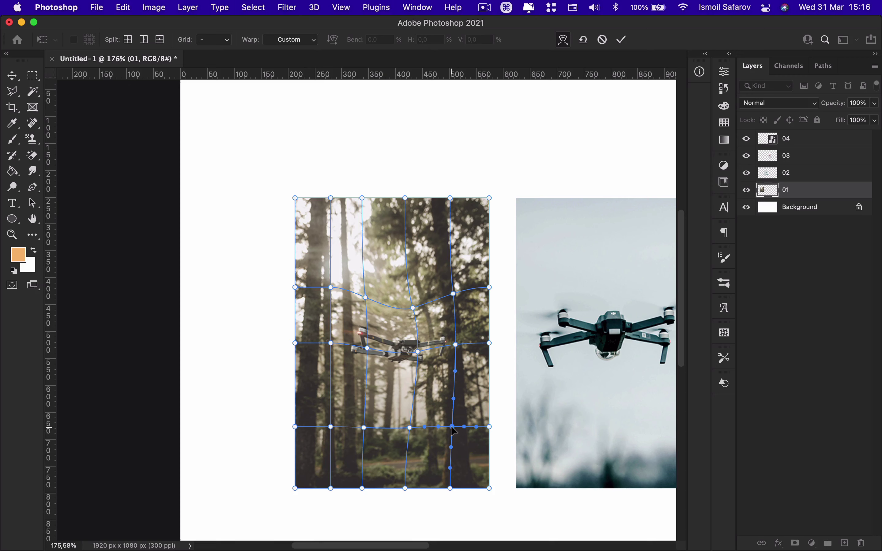
# Step: Reshape the warp grid by shifting the intersection on the drone and the three inner intersections of the row below it
pyautogui.moveTo(452, 427); pyautogui.dragTo(464, 412)
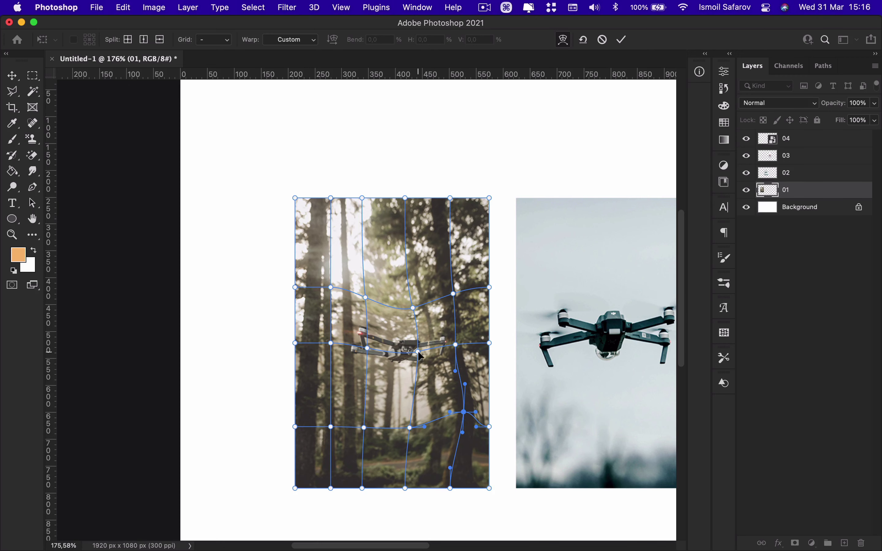
pyautogui.moveTo(418, 352); pyautogui.dragTo(421, 350)
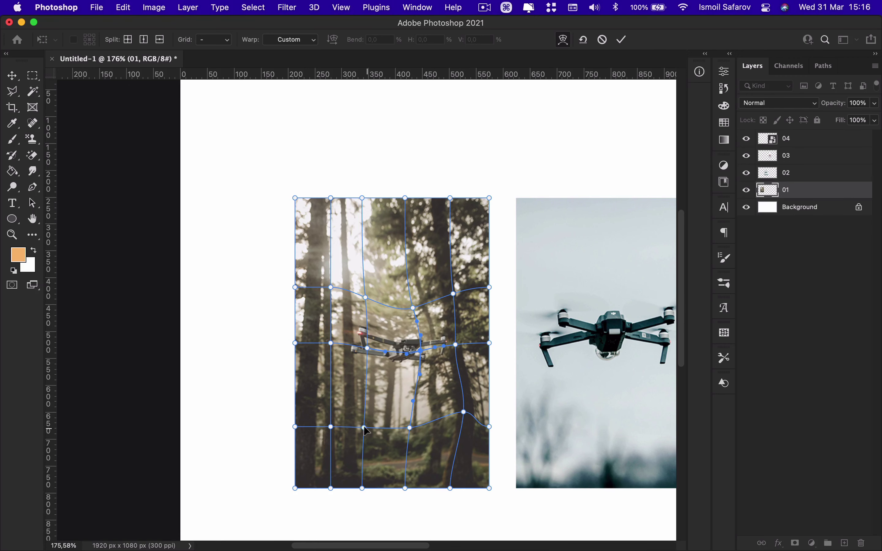
pyautogui.moveTo(364, 426); pyautogui.dragTo(351, 387)
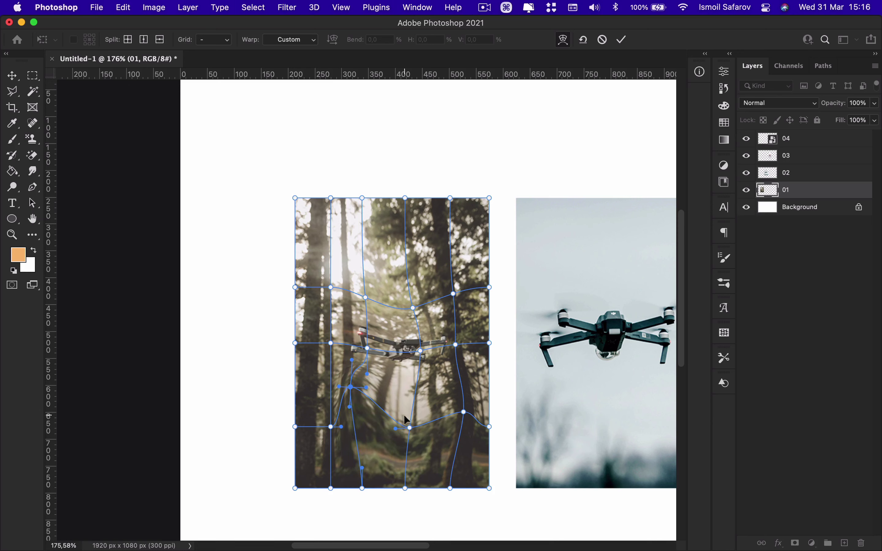
pyautogui.moveTo(410, 427); pyautogui.dragTo(421, 418)
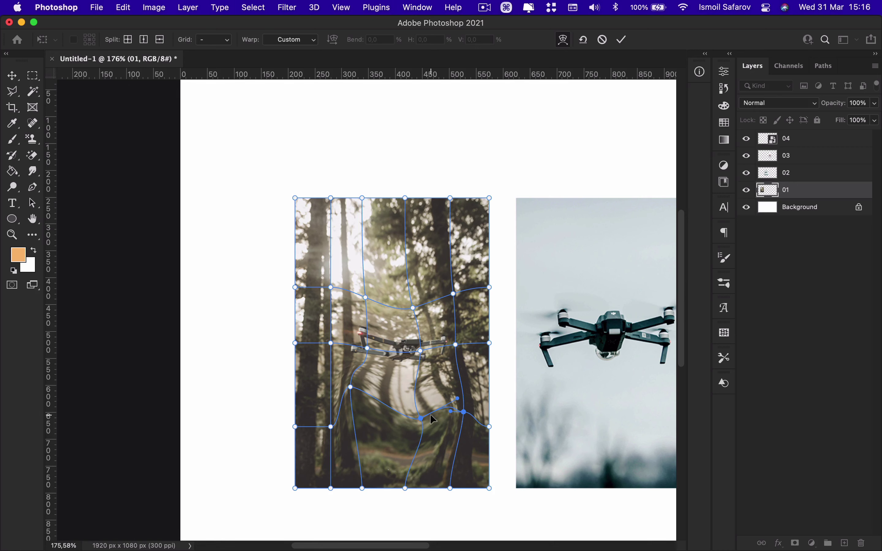
# Step: Apply the Arc warp preset to the forest photo, accepting that the manual warp edits are discarded
pyautogui.click(315, 39)
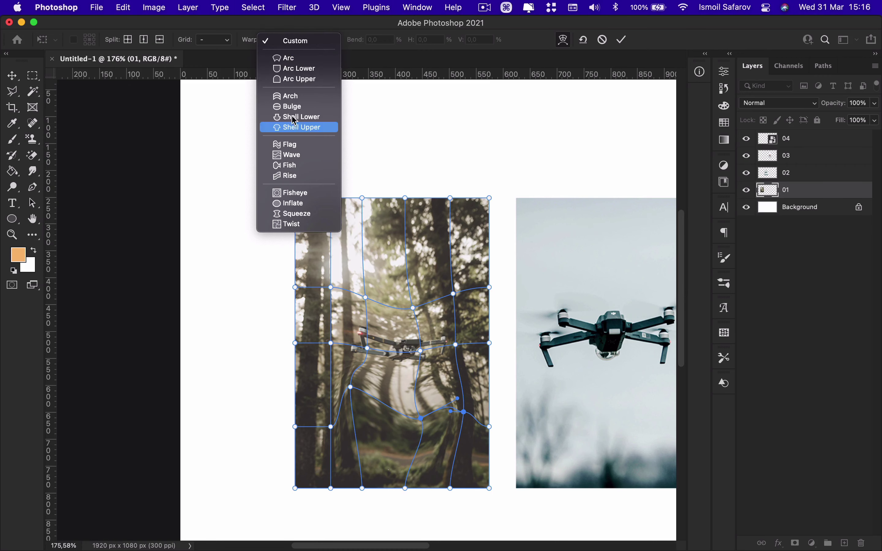
pyautogui.click(285, 61)
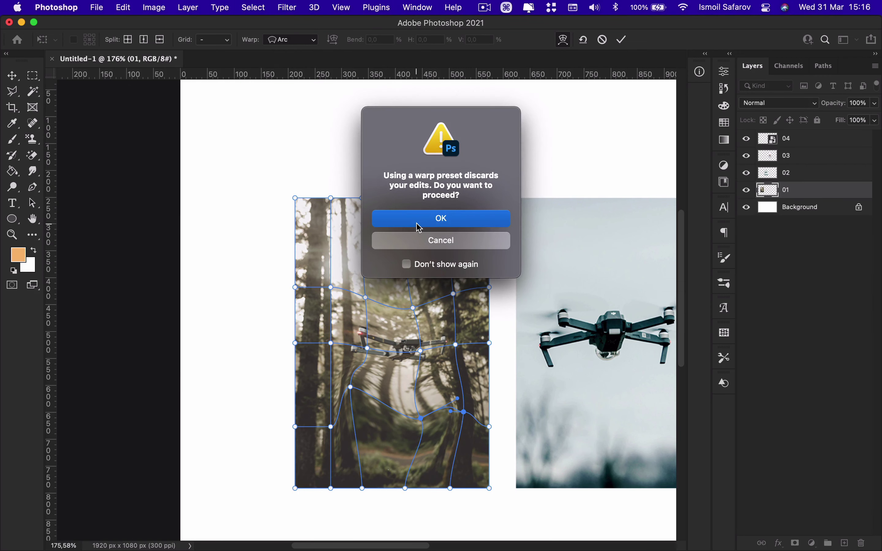
pyautogui.click(419, 222)
pyautogui.hscroll(5, 414, 203)
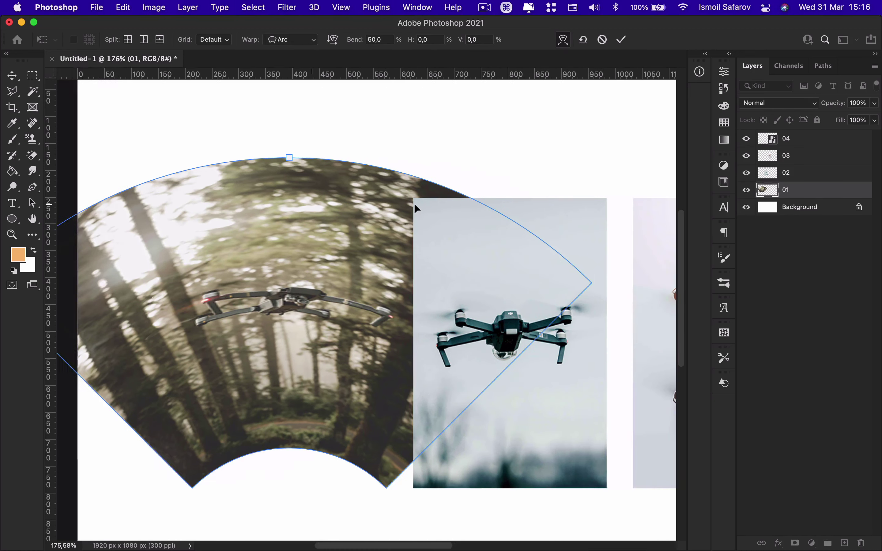
# Step: Change the forest photo's warp preset to Arch, and replace that with Rise
pyautogui.click(294, 46)
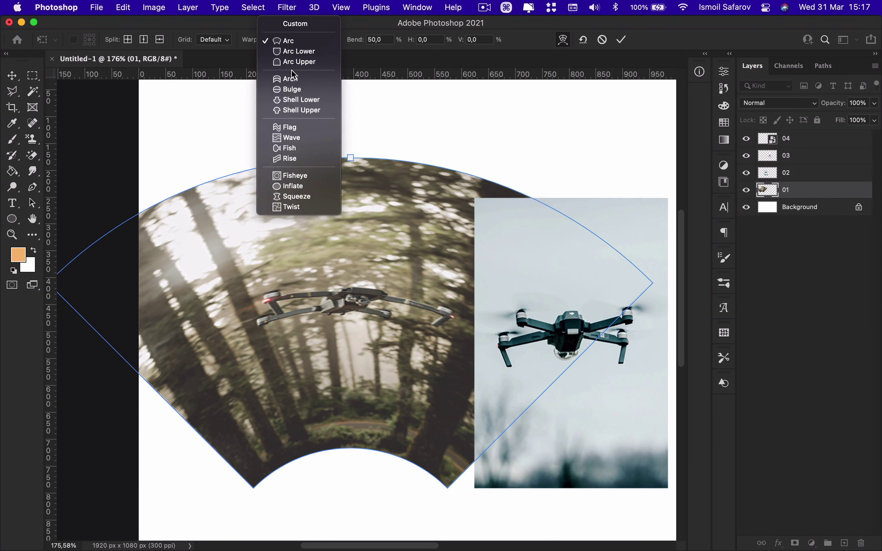
pyautogui.click(295, 77)
pyautogui.click(291, 42)
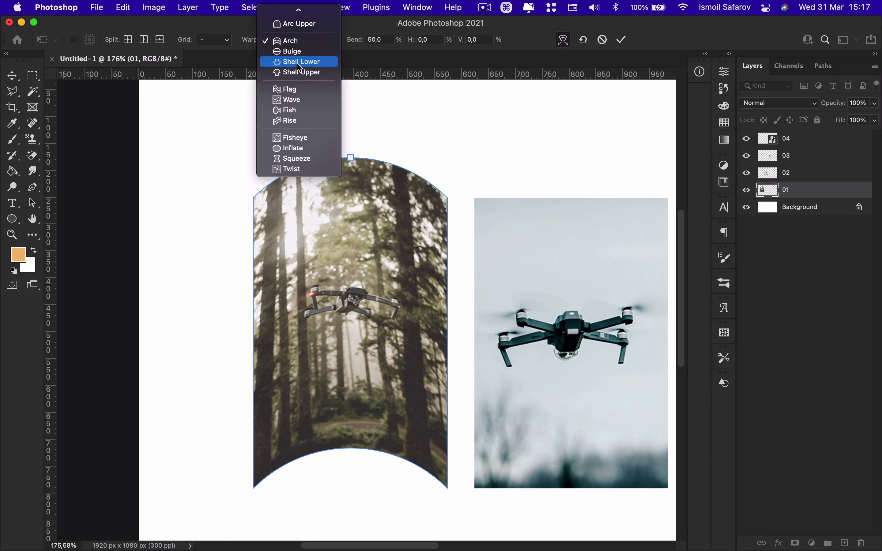
pyautogui.click(298, 120)
pyautogui.scroll(-5, 302, 124)
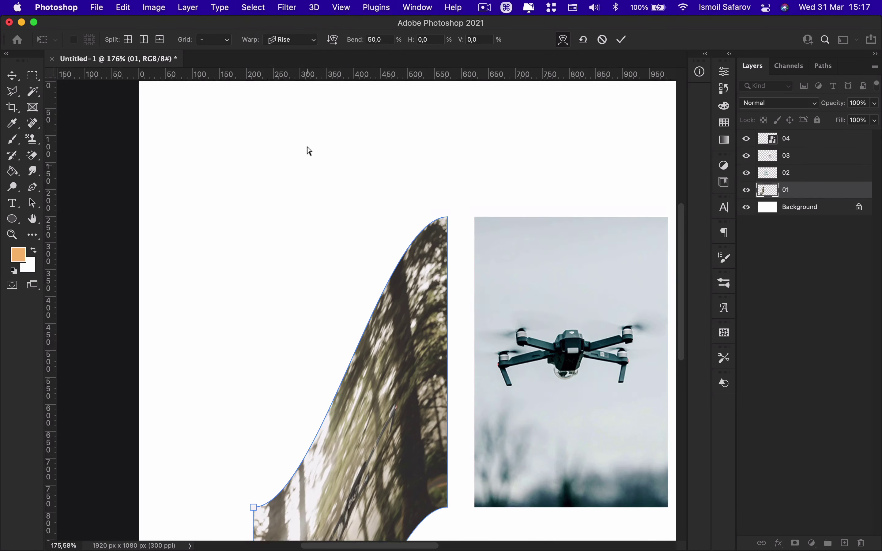
pyautogui.hscroll(-4, 305, 148)
# Step: Try the Fish and Squeeze warp presets on the forest photo, and cancel the transform
pyautogui.click(297, 39)
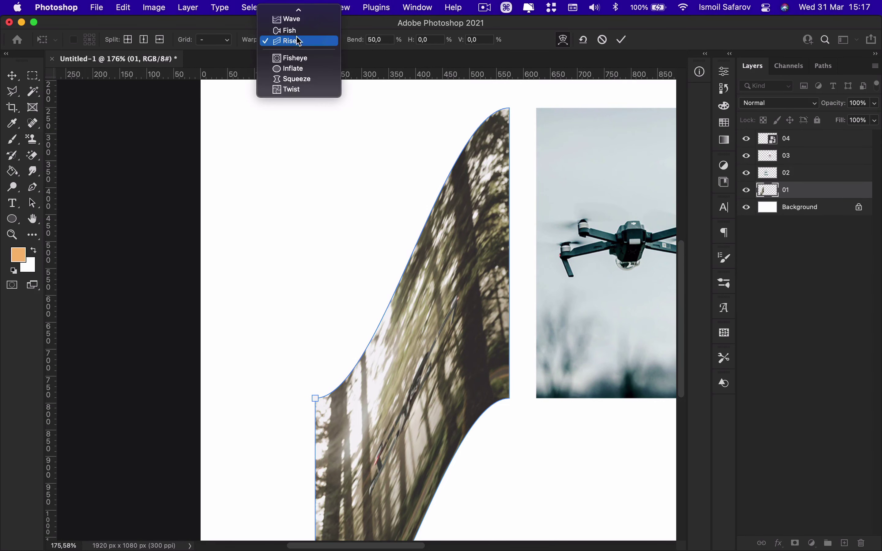
pyautogui.click(296, 31)
pyautogui.scroll(5, 312, 113)
pyautogui.hscroll(1, 310, 113)
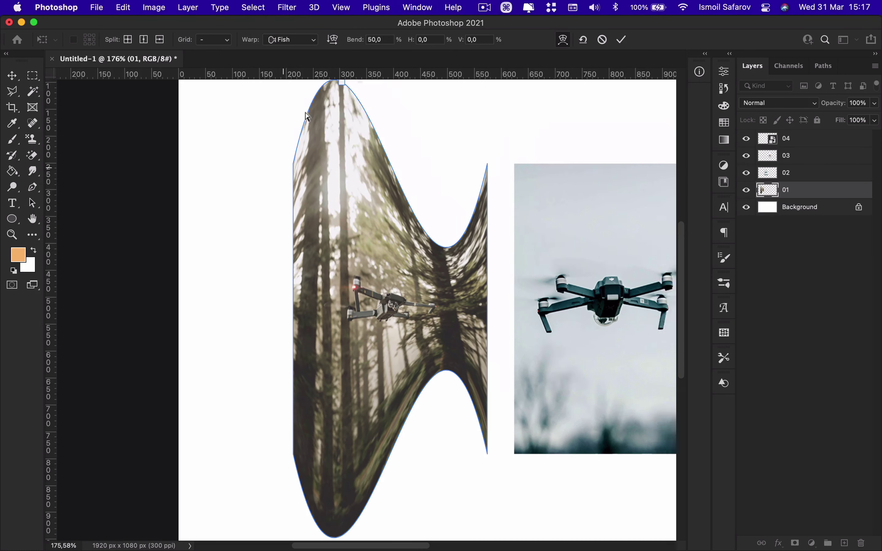
pyautogui.click(301, 40)
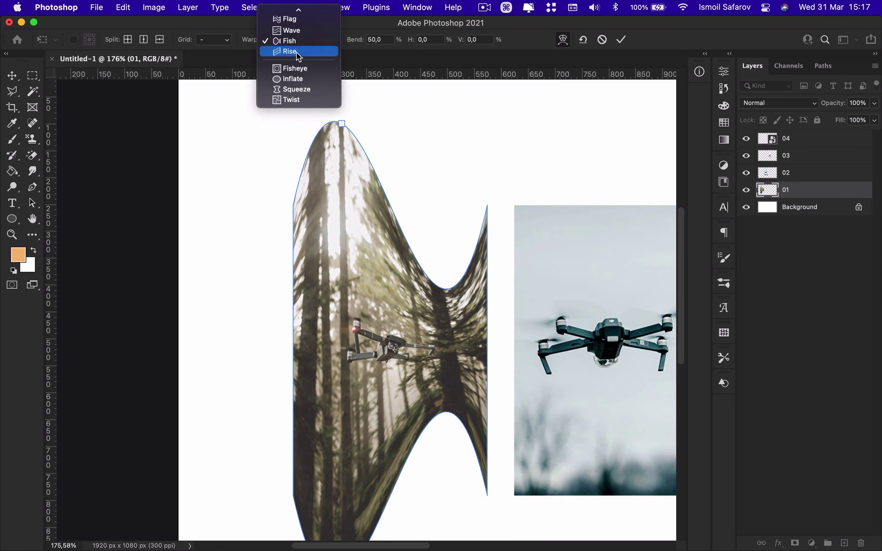
pyautogui.click(297, 89)
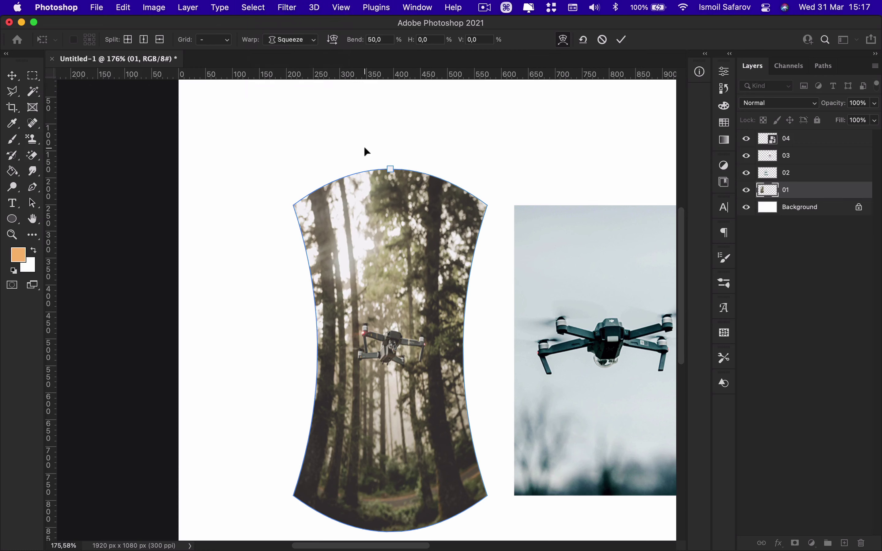
pyautogui.click(603, 40)
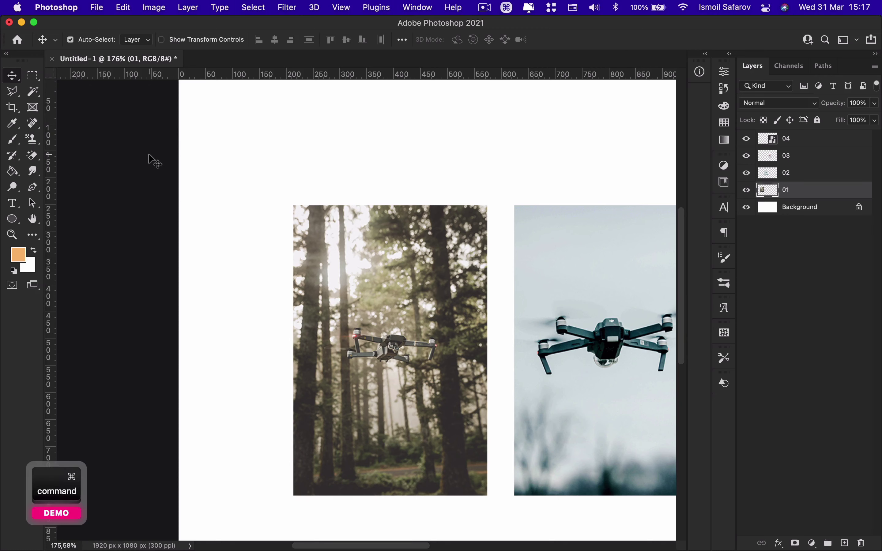
# Step: Warp the forest photo on layer 01 by bending its left edge inward with the upper handle, and apply the transform
pyautogui.press('super+t')
pyautogui.click(563, 40)
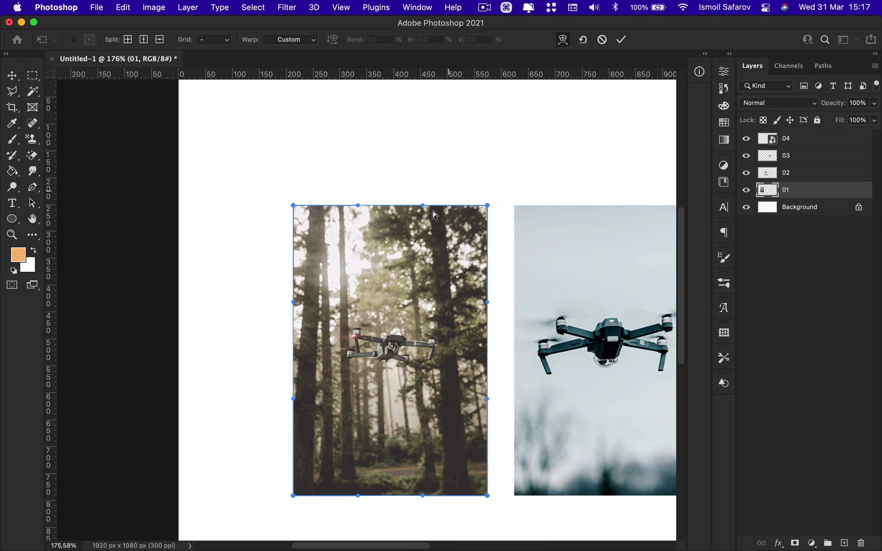
pyautogui.moveTo(294, 307); pyautogui.dragTo(424, 317)
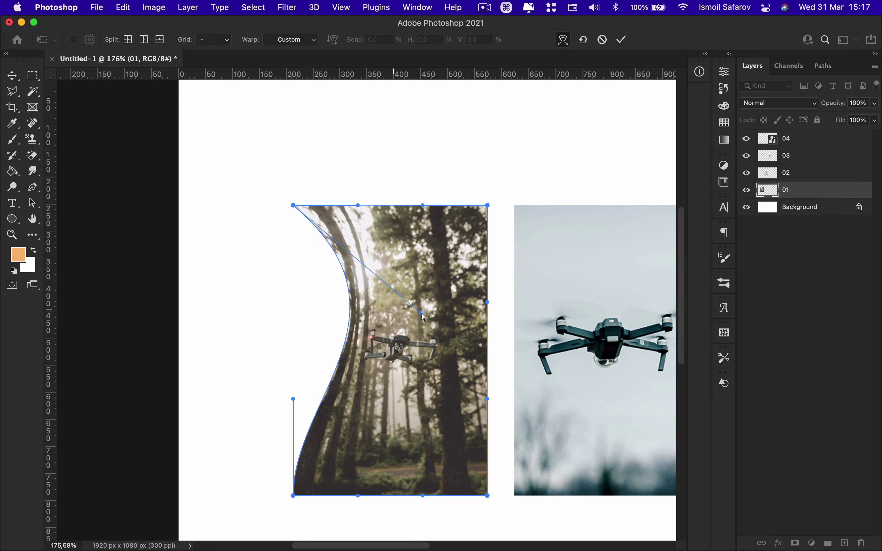
pyautogui.click(621, 39)
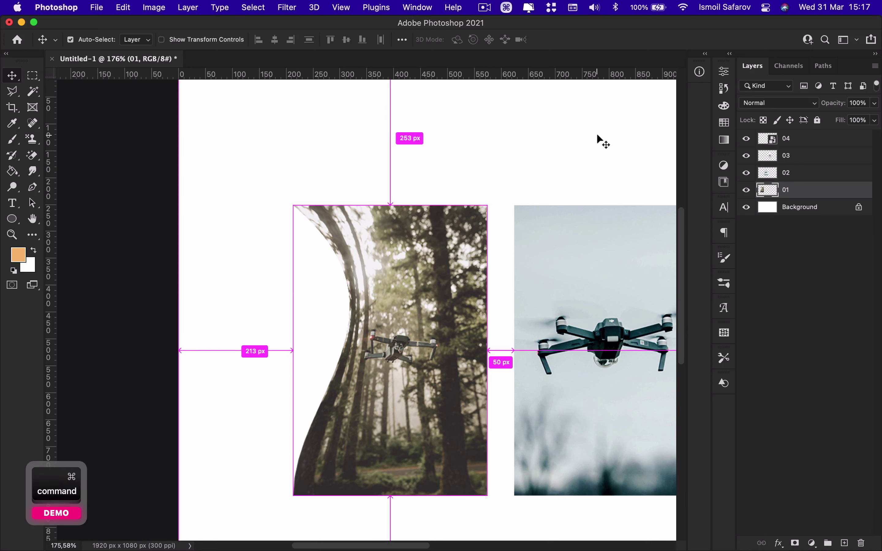
# Step: Reopen the warp on the forest photo of layer 01 to examine its handles, and leave without changes
pyautogui.press('super+t')
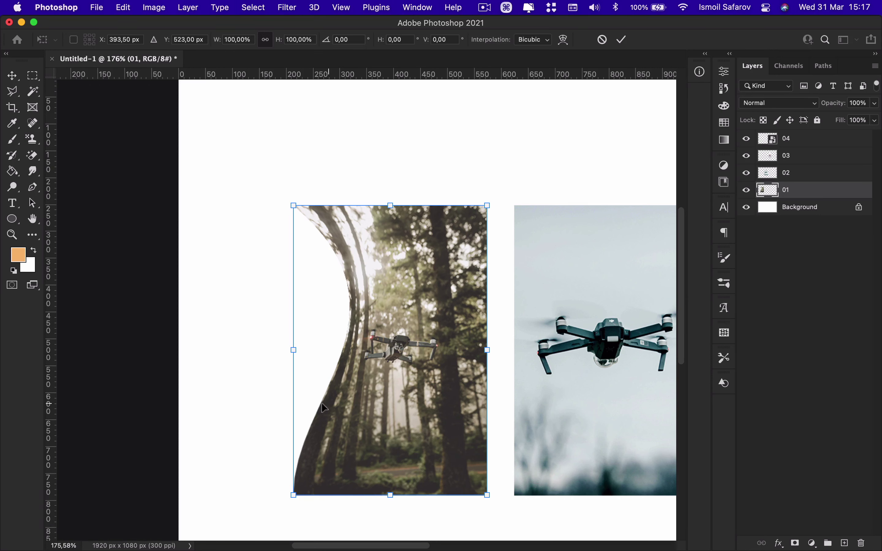
pyautogui.click(563, 39)
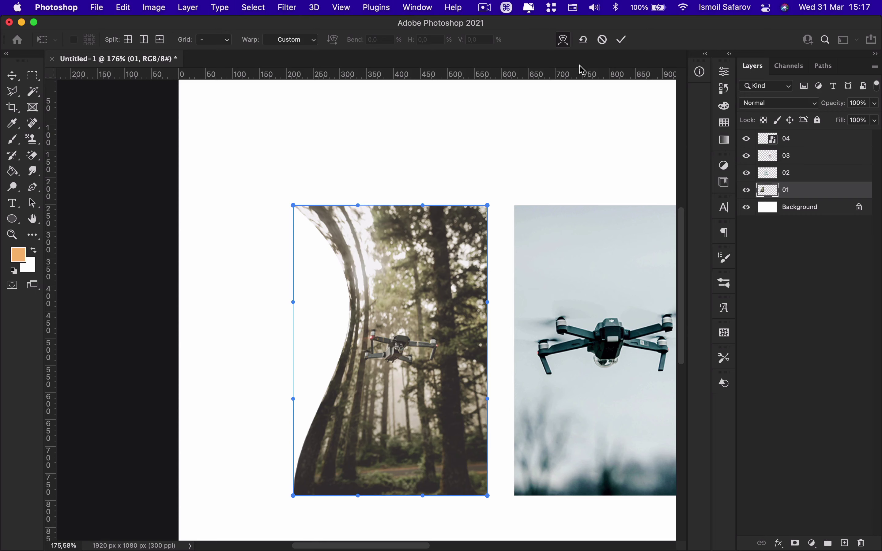
pyautogui.click(602, 38)
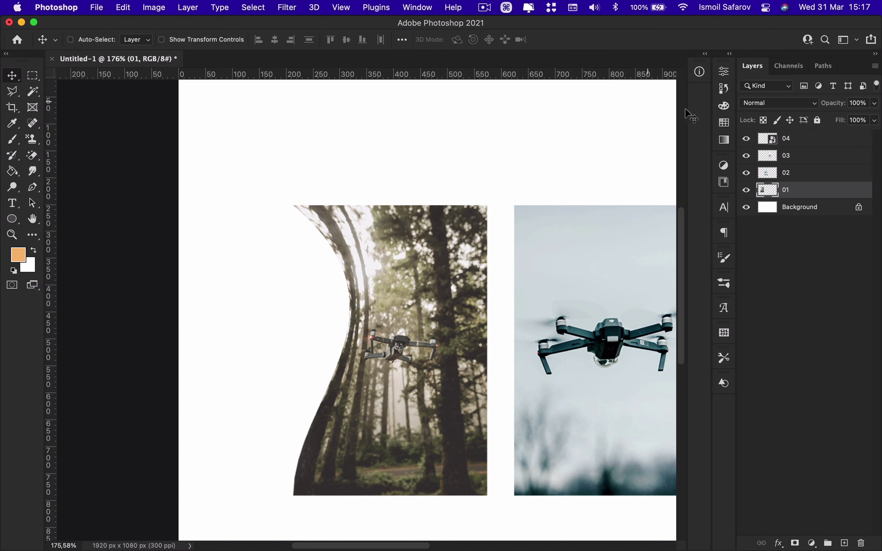
# Step: Undo the warp applied to the forest photo on layer 01
pyautogui.hscroll(15, 339, 110)
pyautogui.press('super')
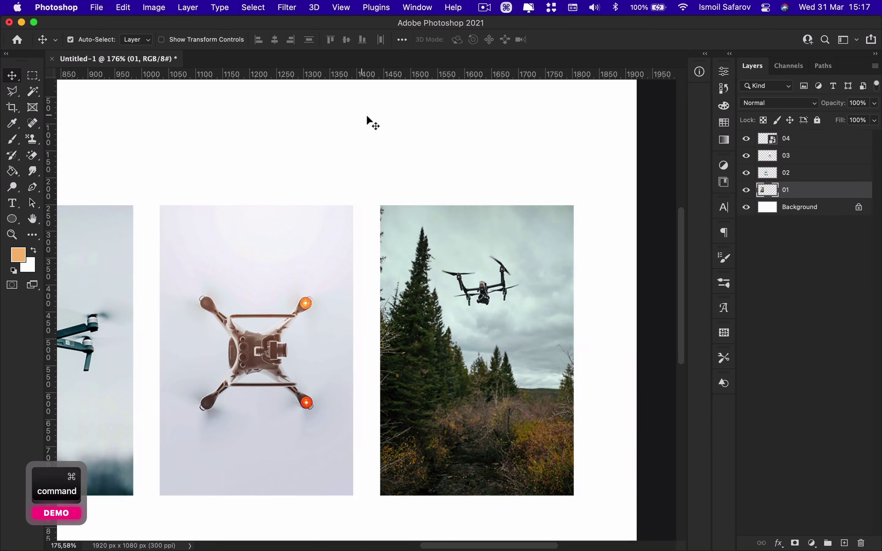
pyautogui.hscroll(-10, 367, 118)
pyautogui.hscroll(-10, 367, 117)
pyautogui.scroll(-2, 366, 116)
pyautogui.press('super+z')
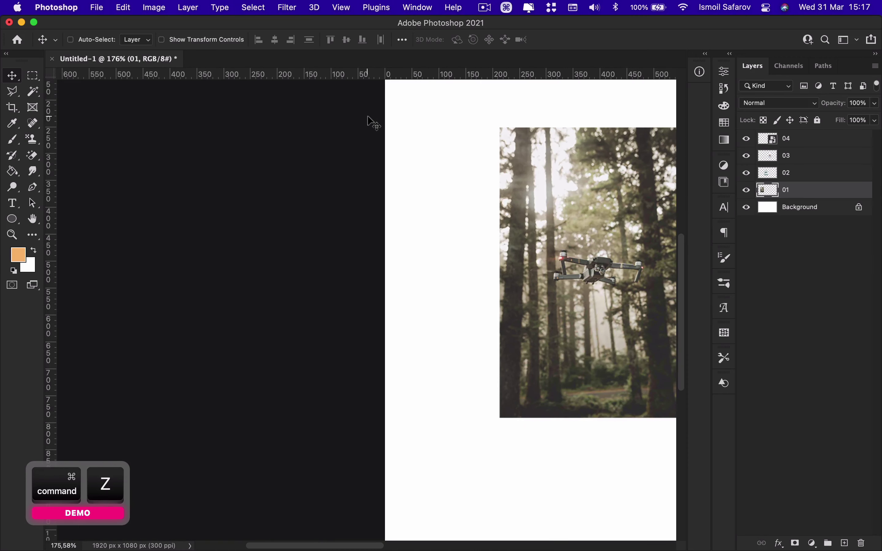
# Step: Warp the smart object on layer 04 by bending its left edge inward with the upper handle, and apply the transform
pyautogui.hscroll(8, 375, 122)
pyautogui.hscroll(15, 374, 120)
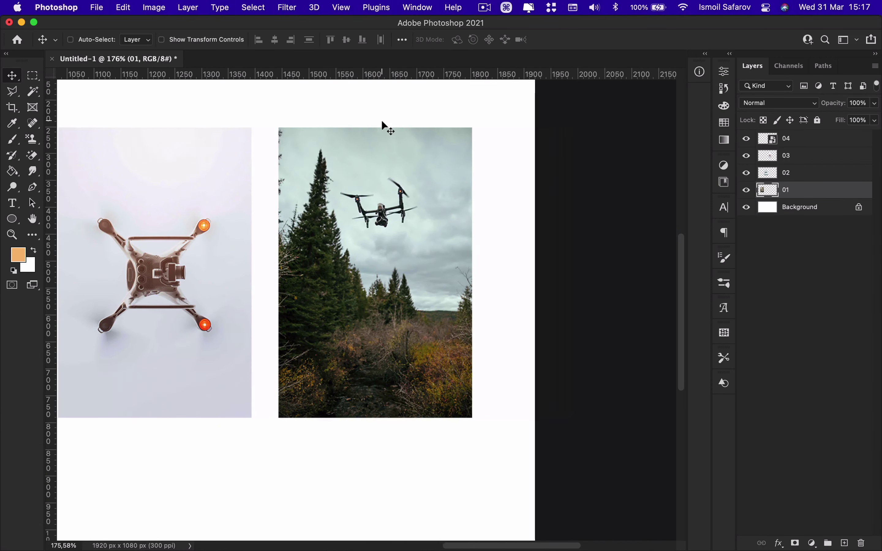
pyautogui.click(791, 138)
pyautogui.scroll(3, 335, 152)
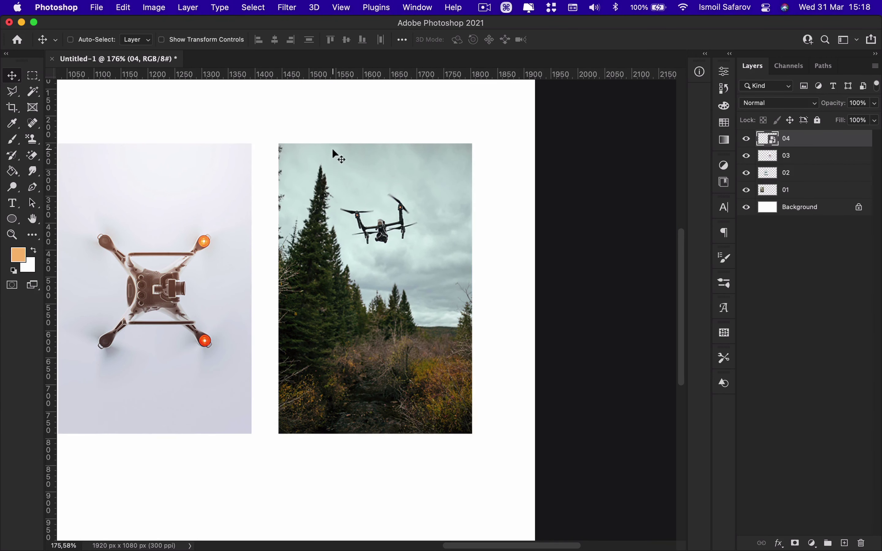
pyautogui.press('super')
pyautogui.press('super+t')
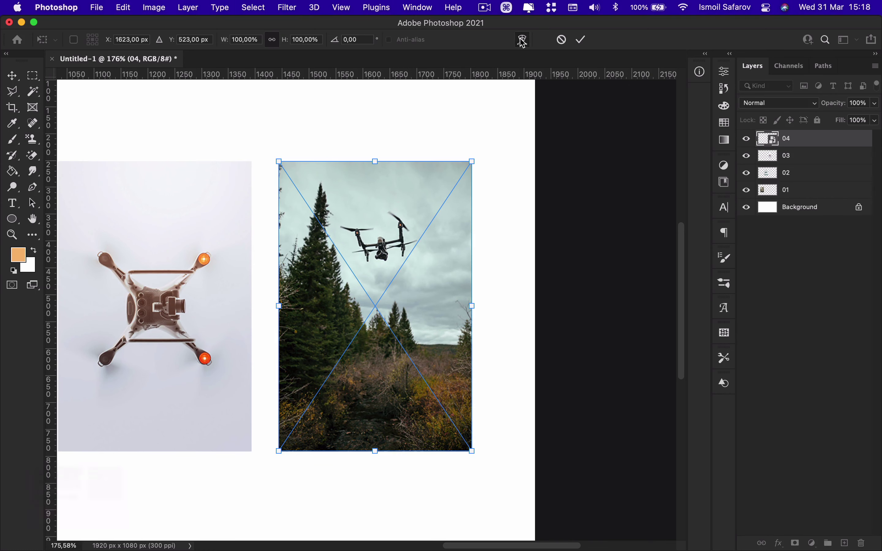
pyautogui.click(522, 40)
pyautogui.moveTo(280, 258); pyautogui.dragTo(379, 264)
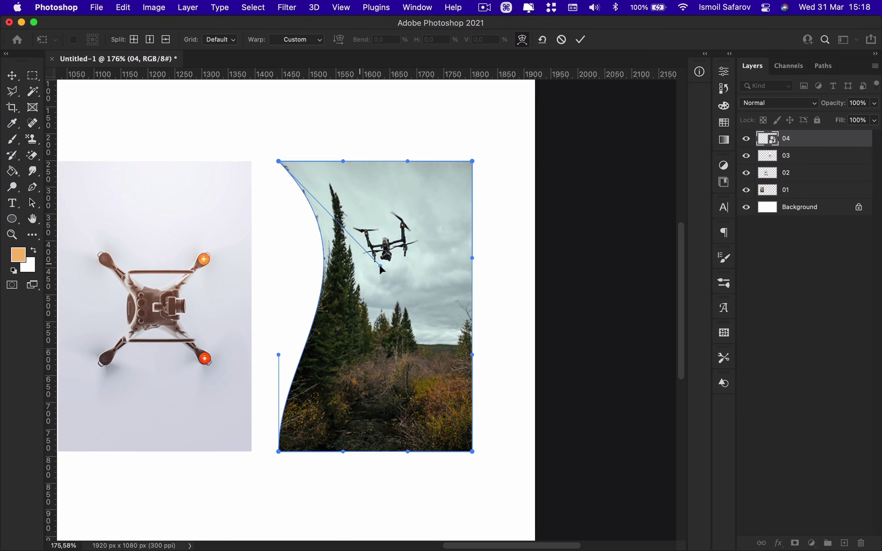
pyautogui.click(582, 40)
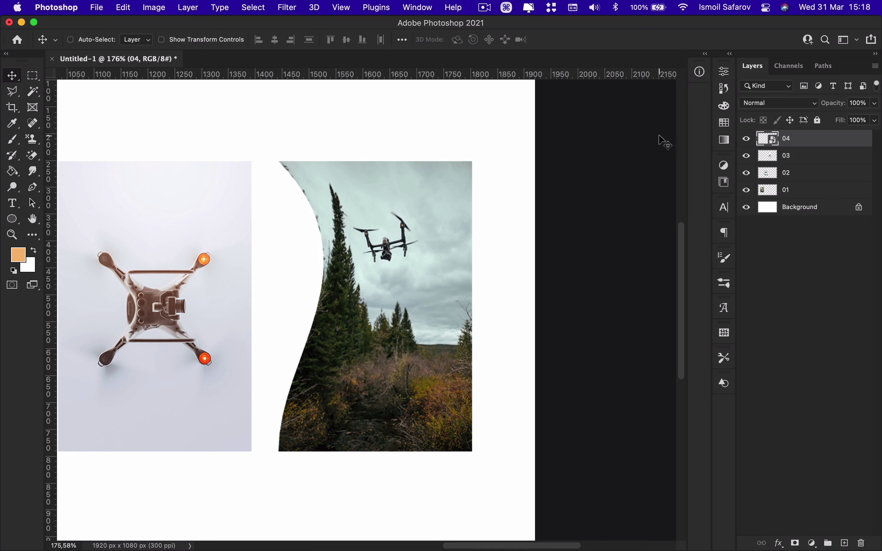
# Step: Reopen the warp on layer 04 to examine its handles, close it, and undo the warp on that photo
pyautogui.press('super+t')
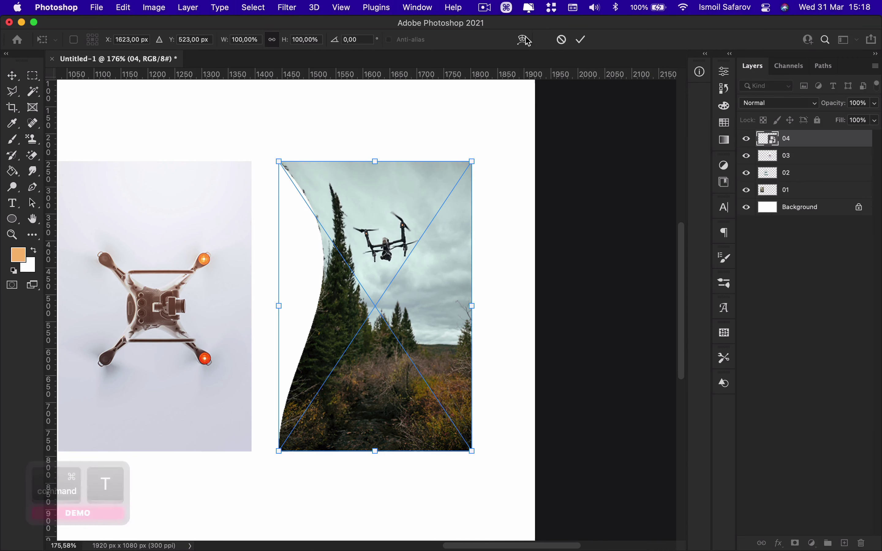
pyautogui.click(522, 40)
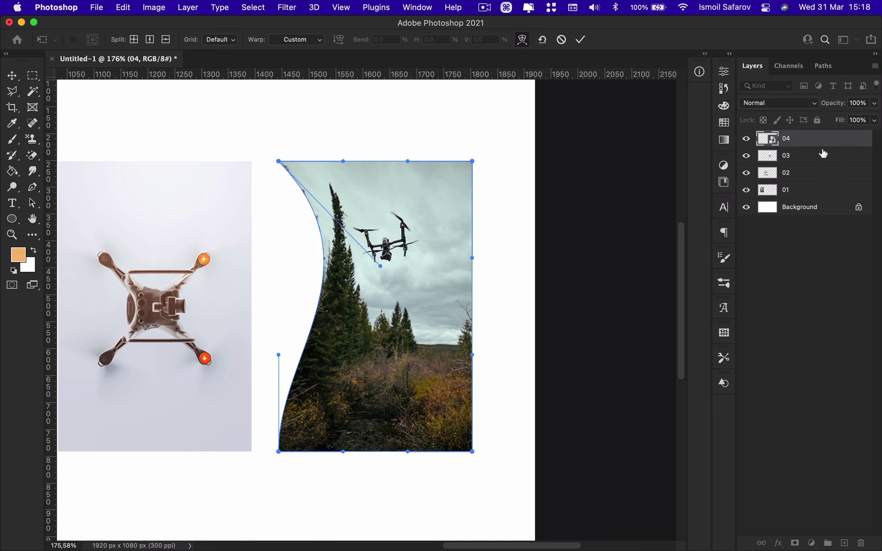
pyautogui.hscroll(-5, 481, 143)
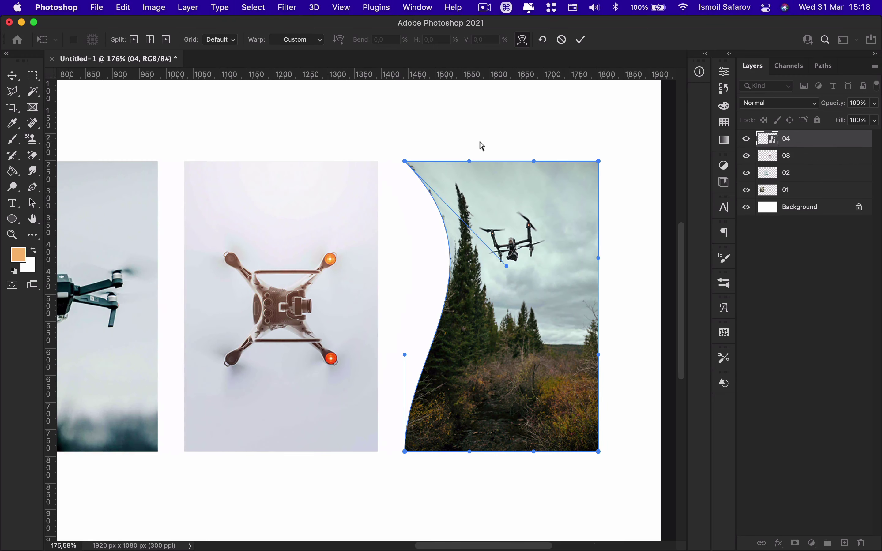
pyautogui.click(578, 39)
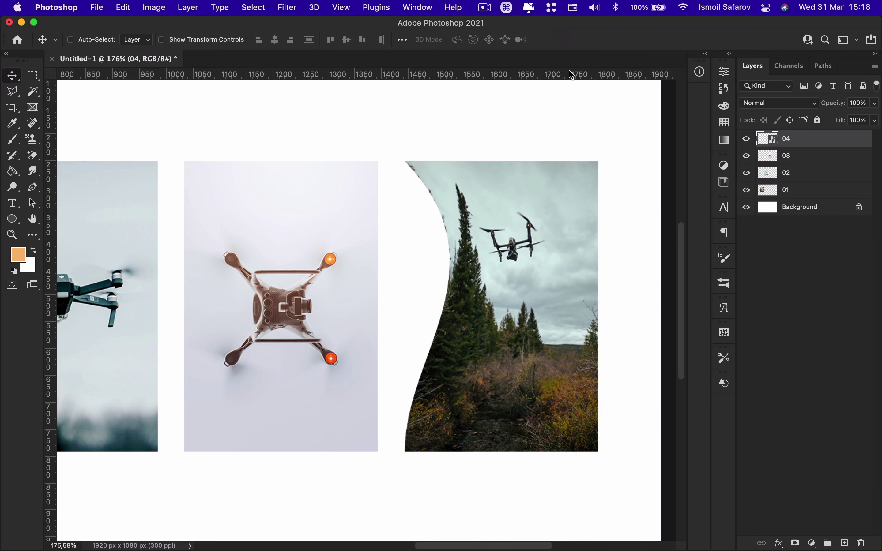
pyautogui.press('super+z')
# Step: Distort layer 04 with Free Transform, pulling its top-right corner up and outward and its top-left corner inward
pyautogui.hscroll(-6, 525, 94)
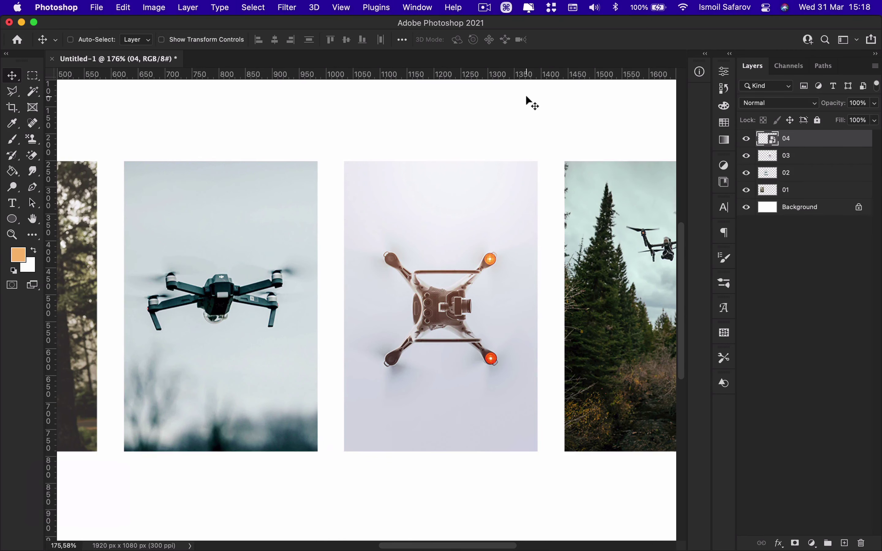
pyautogui.hscroll(8, 526, 96)
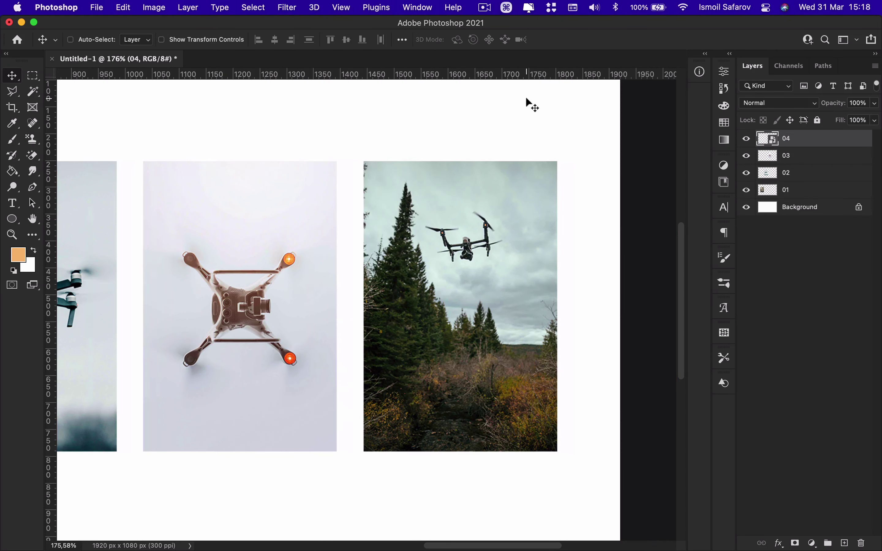
pyautogui.press('super')
pyautogui.press('super+t')
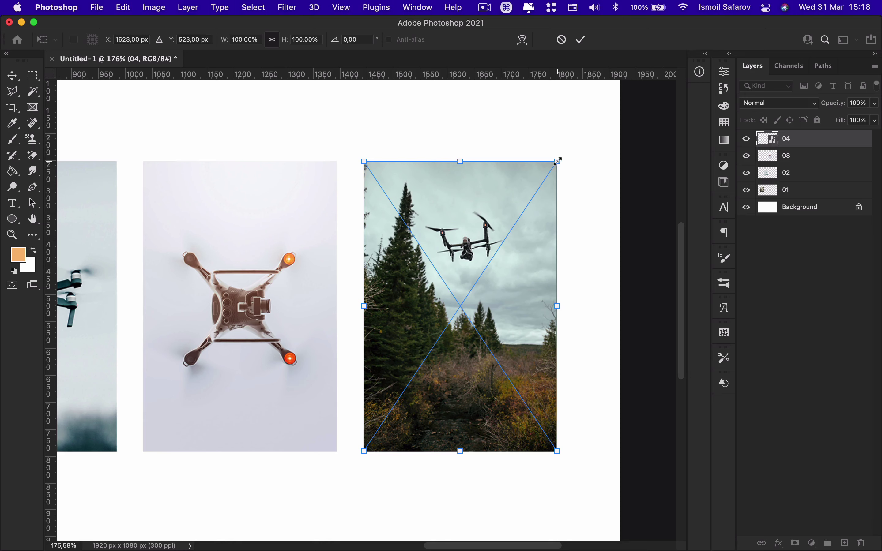
pyautogui.press('super')
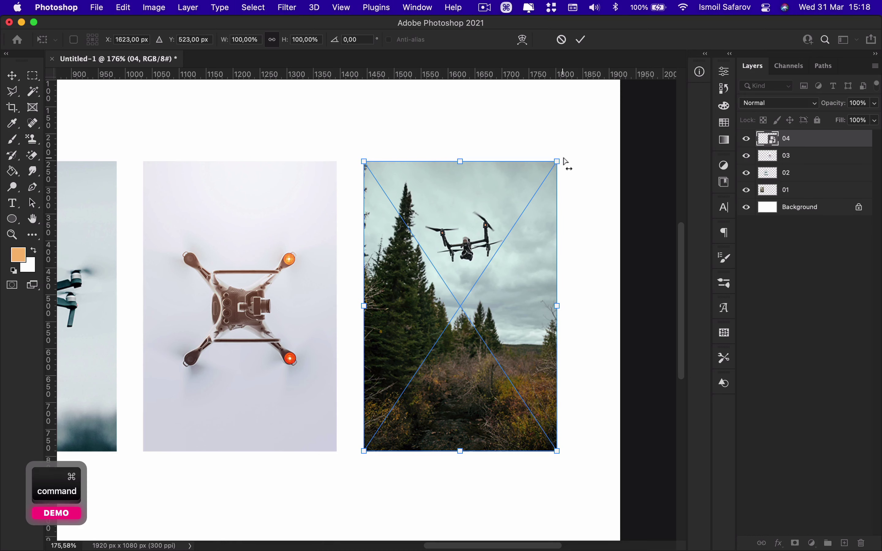
pyautogui.moveTo(558, 164); pyautogui.dragTo(586, 123)
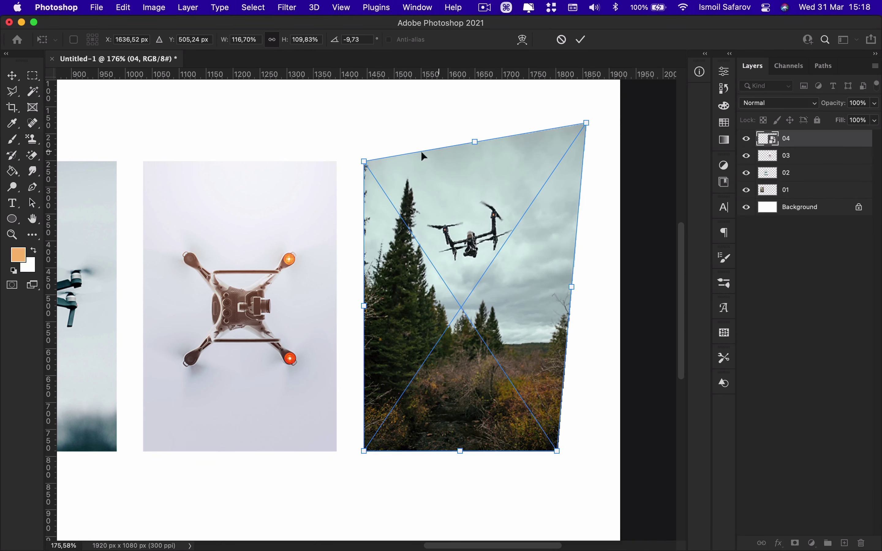
pyautogui.moveTo(366, 163); pyautogui.dragTo(400, 163)
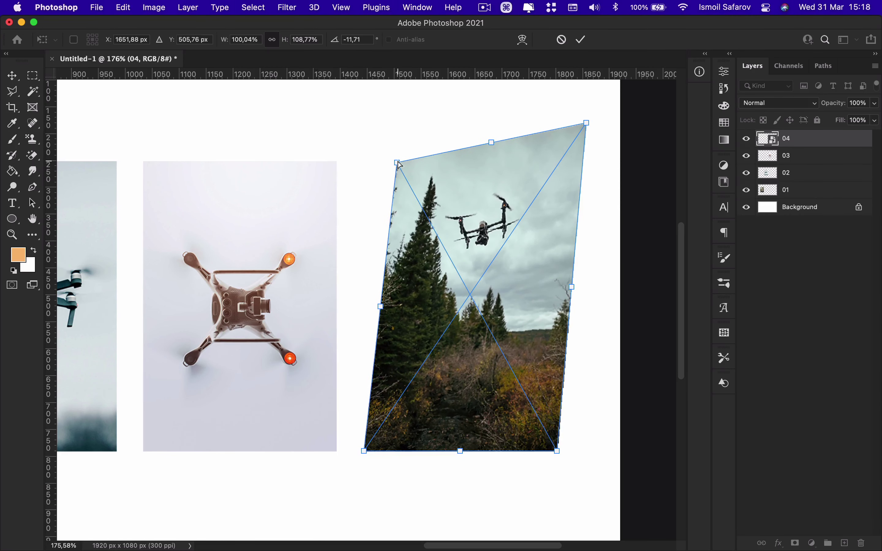
# Step: Shift all four corners of layer 04 individually into a narrow perspective shape with a shorter left side
pyautogui.hscroll(-3, 398, 162)
pyautogui.hscroll(6, 398, 161)
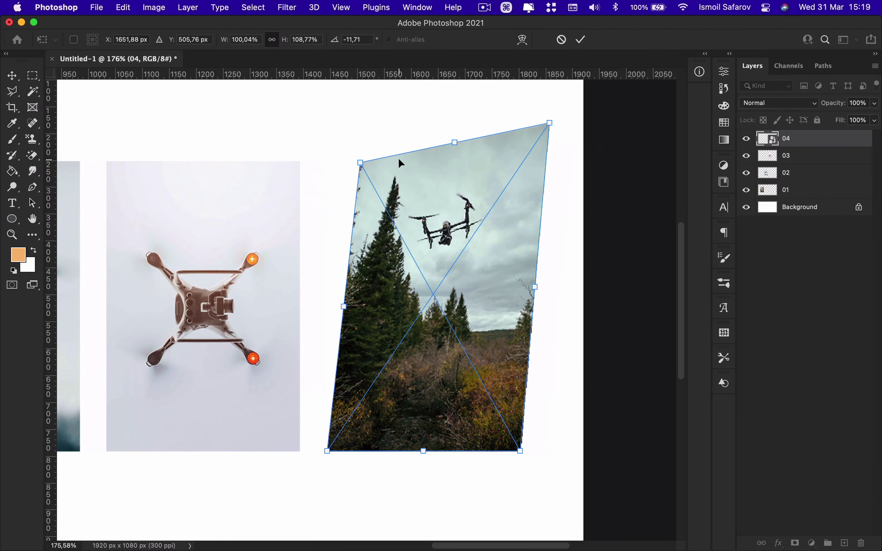
pyautogui.moveTo(361, 163); pyautogui.dragTo(375, 149)
pyautogui.moveTo(326, 453); pyautogui.dragTo(371, 438)
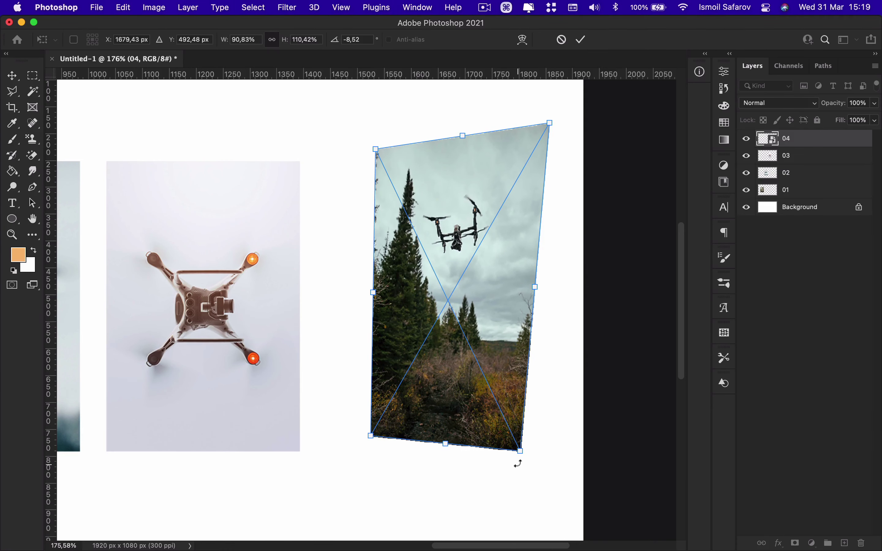
pyautogui.moveTo(522, 455)
pyautogui.mouseDown()
pyautogui.moveTo(553, 453)
pyautogui.moveTo(492, 445)
pyautogui.moveTo(509, 450)
pyautogui.mouseUp()
pyautogui.moveTo(548, 123); pyautogui.dragTo(519, 124)
pyautogui.moveTo(375, 150); pyautogui.dragTo(380, 157)
pyautogui.moveTo(368, 438); pyautogui.dragTo(373, 375)
pyautogui.moveTo(380, 157); pyautogui.dragTo(372, 155)
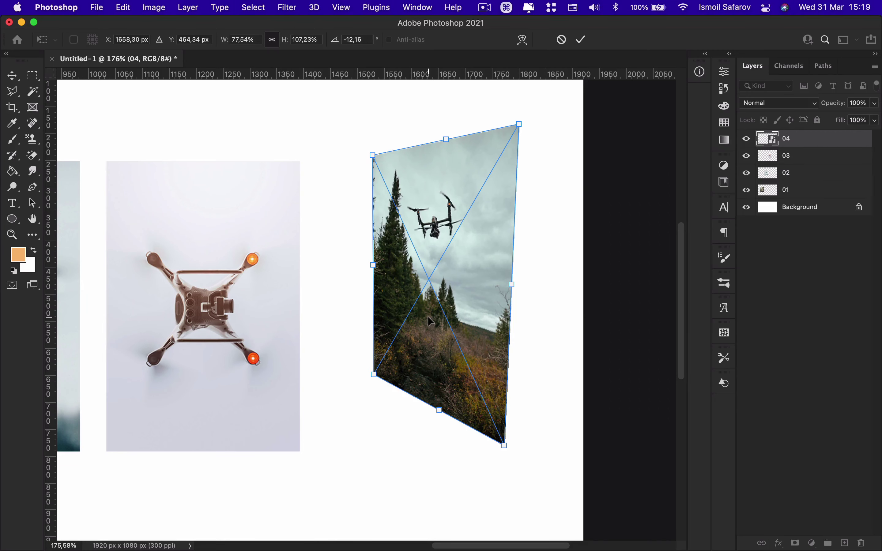
# Step: Move the left edge of layer 04 outward and readjust its left corners, lowering both the bottom-left and top-left ones
pyautogui.hscroll(-3, 428, 317)
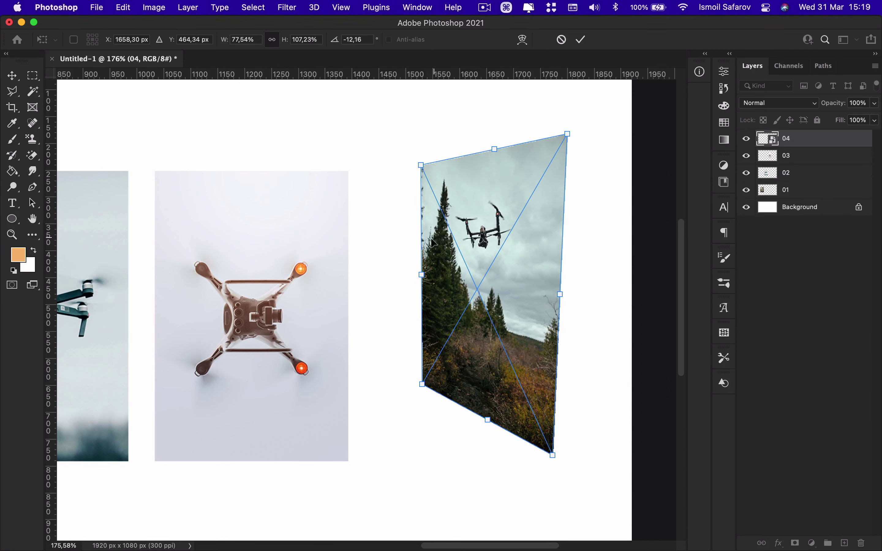
pyautogui.moveTo(422, 274)
pyautogui.mouseDown()
pyautogui.moveTo(422, 305)
pyautogui.moveTo(422, 235)
pyautogui.moveTo(423, 332)
pyautogui.moveTo(422, 247)
pyautogui.moveTo(414, 308)
pyautogui.moveTo(412, 237)
pyautogui.moveTo(410, 272)
pyautogui.mouseUp()
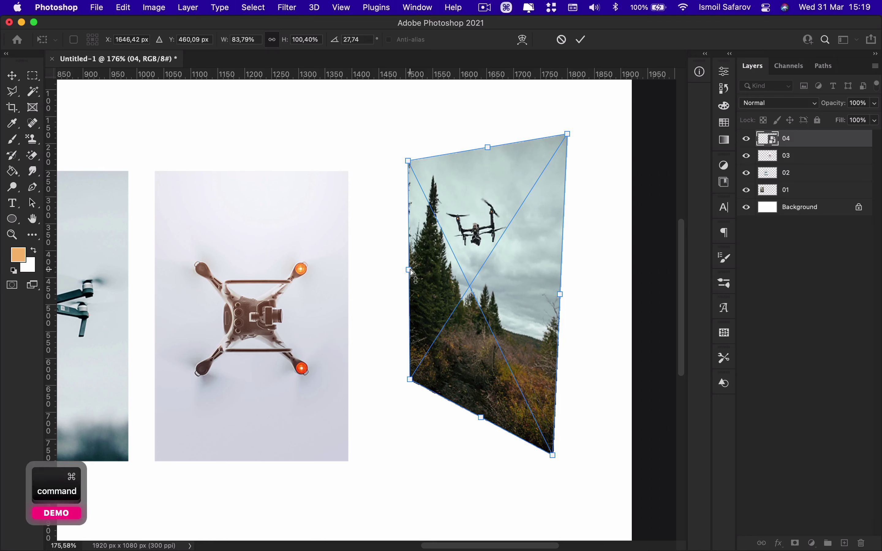
pyautogui.moveTo(412, 383); pyautogui.dragTo(372, 414)
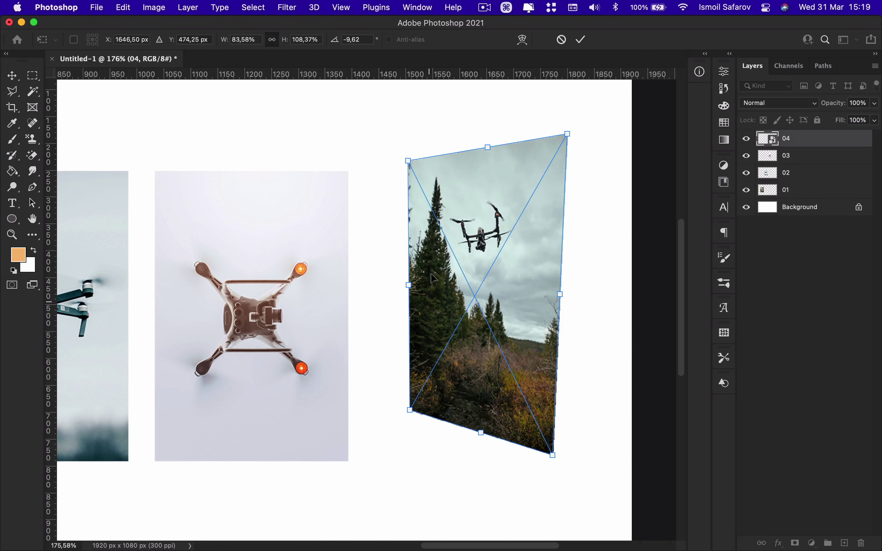
pyautogui.moveTo(407, 289); pyautogui.dragTo(352, 283)
pyautogui.moveTo(408, 154); pyautogui.dragTo(407, 174)
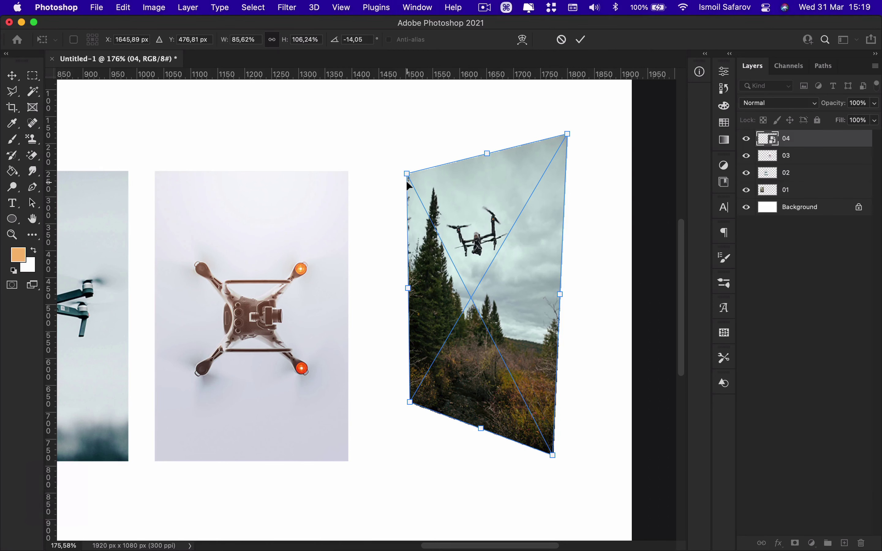
# Step: Try a symmetrical perspective distortion on the left corners of layer 04, undo the last corner changes, and cancel the transform
pyautogui.press('super+alt')
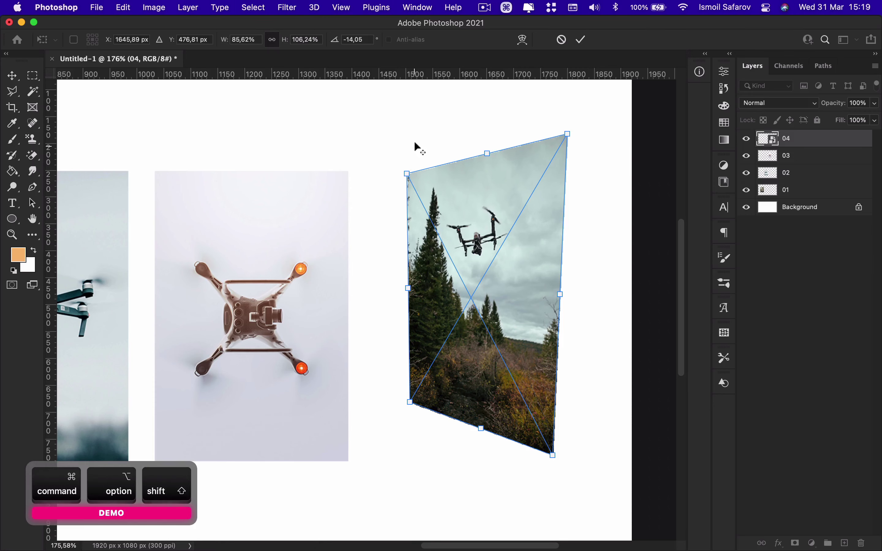
pyautogui.moveTo(407, 174); pyautogui.dragTo(370, 142)
pyautogui.moveTo(411, 441); pyautogui.dragTo(364, 324)
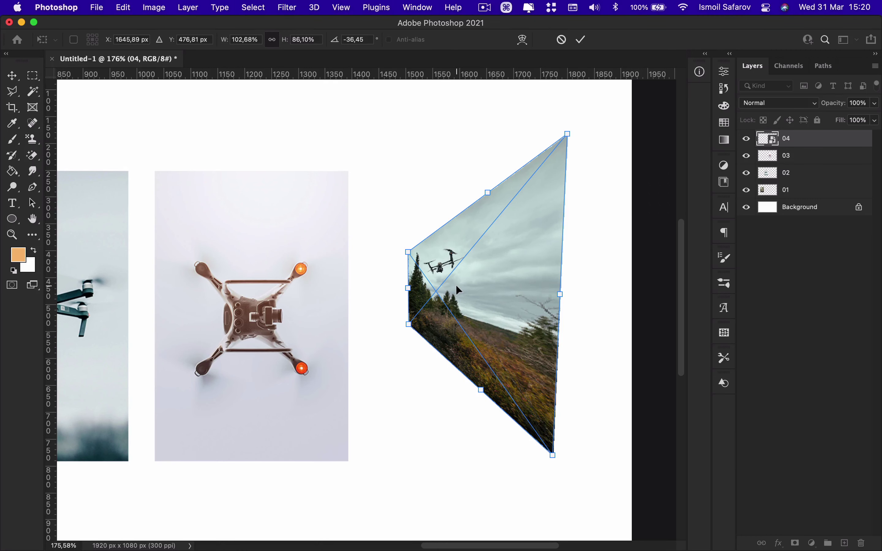
pyautogui.press('super+z')
pyautogui.press('super+z')
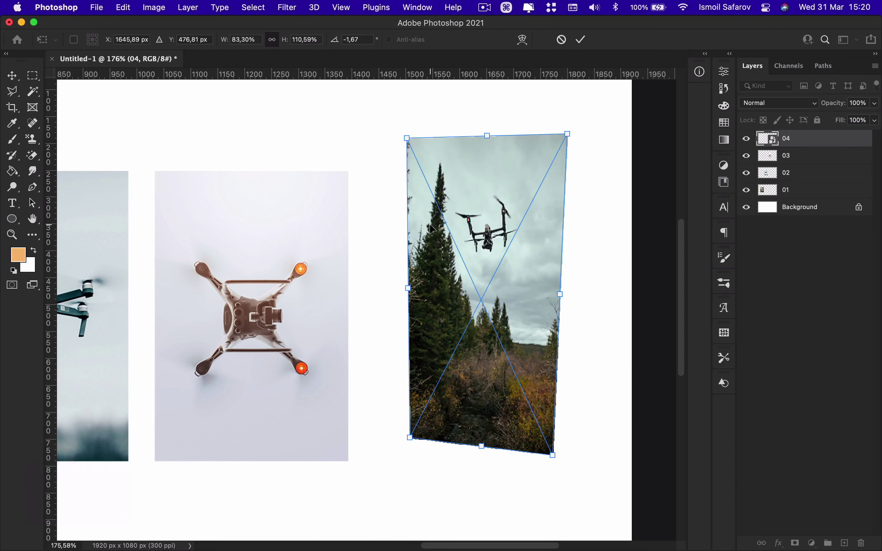
pyautogui.click(559, 40)
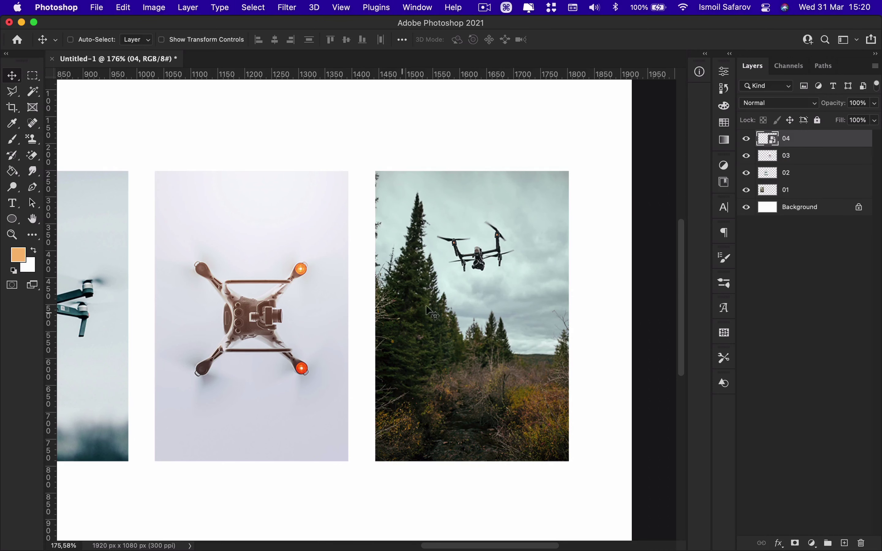
# Step: Try mirroring layer 03 in Free Transform by pulling its right edge past the left, unlink its proportions, narrow it, and cancel
pyautogui.hscroll(-5, 452, 295)
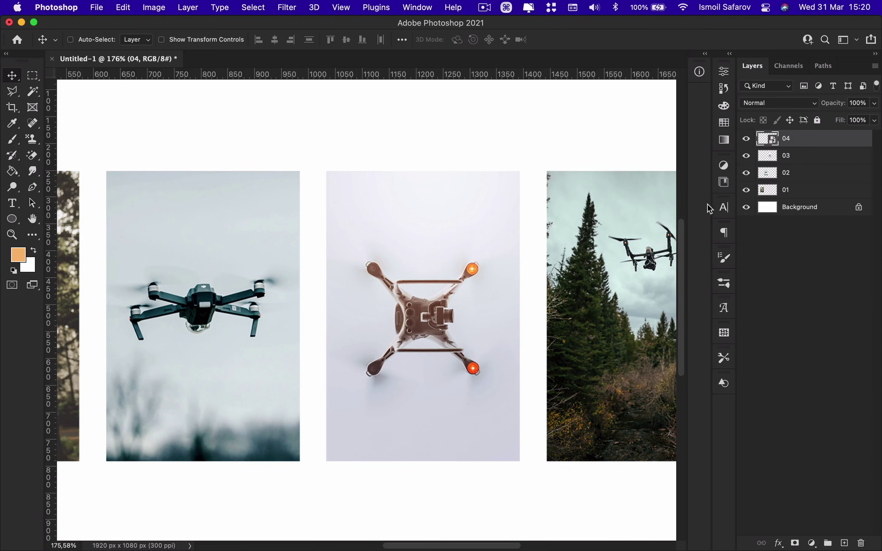
pyautogui.click(770, 159)
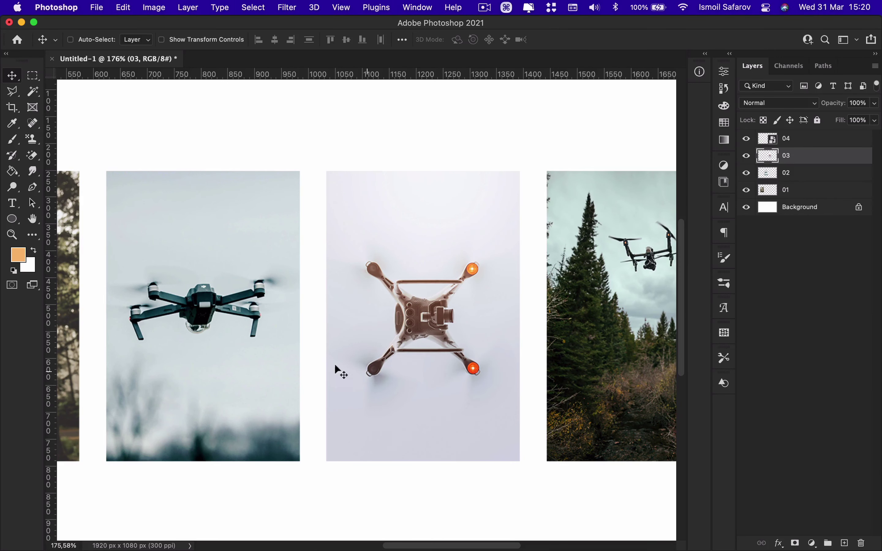
pyautogui.hscroll(-4, 344, 358)
pyautogui.hscroll(6, 344, 359)
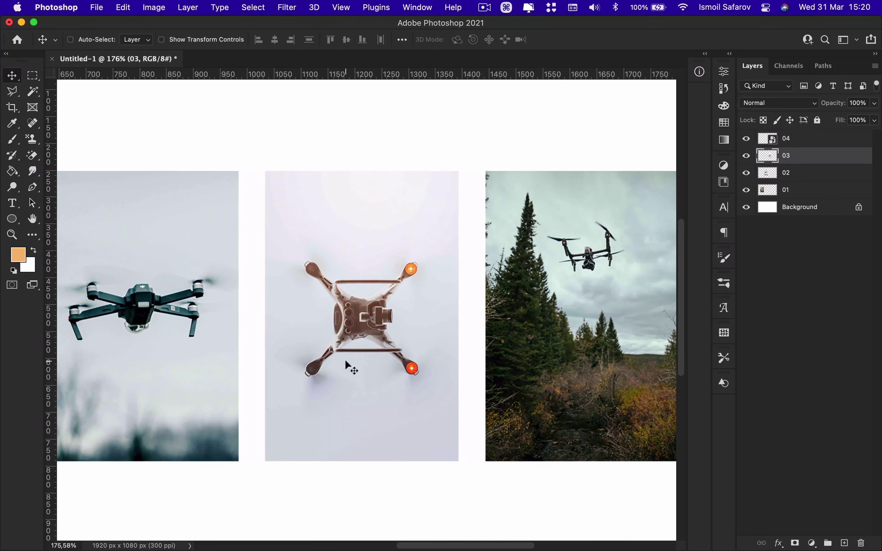
pyautogui.hscroll(-1, 346, 360)
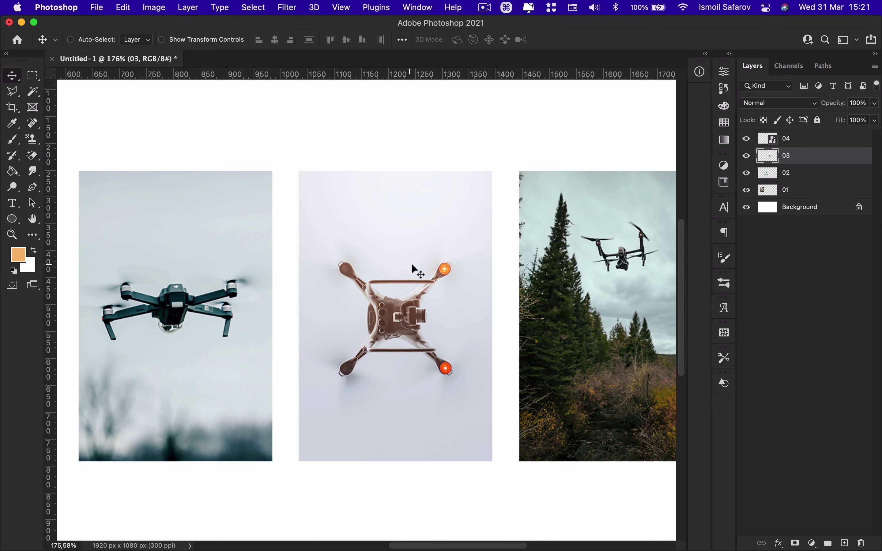
pyautogui.press('super+t')
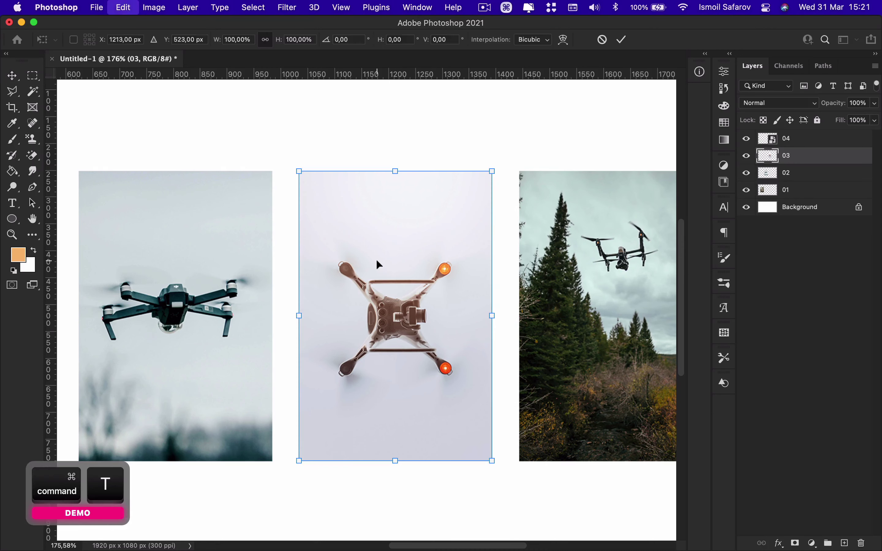
pyautogui.moveTo(492, 316); pyautogui.dragTo(124, 317)
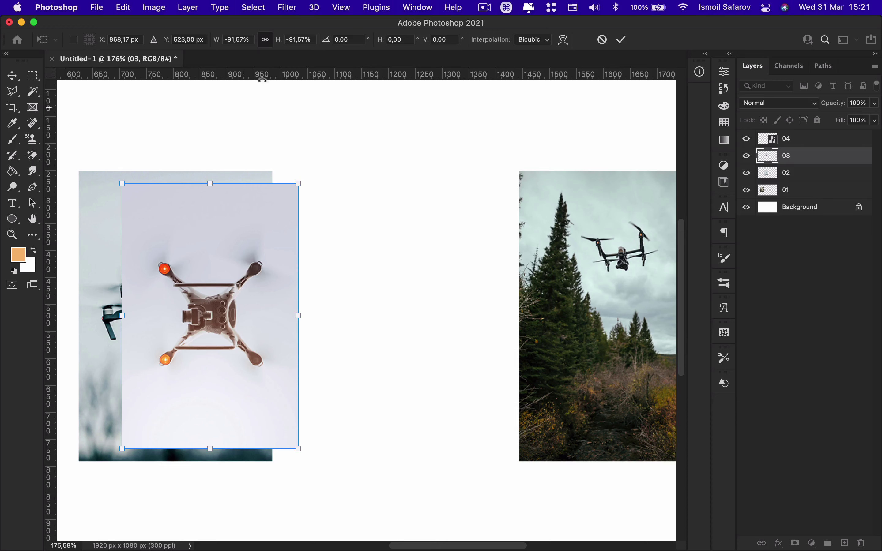
pyautogui.click(265, 39)
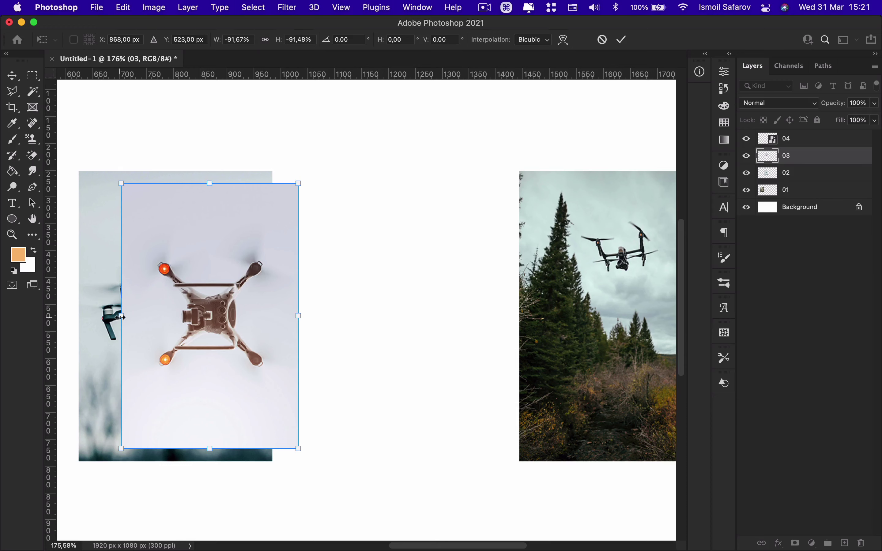
pyautogui.moveTo(121, 316); pyautogui.dragTo(193, 314)
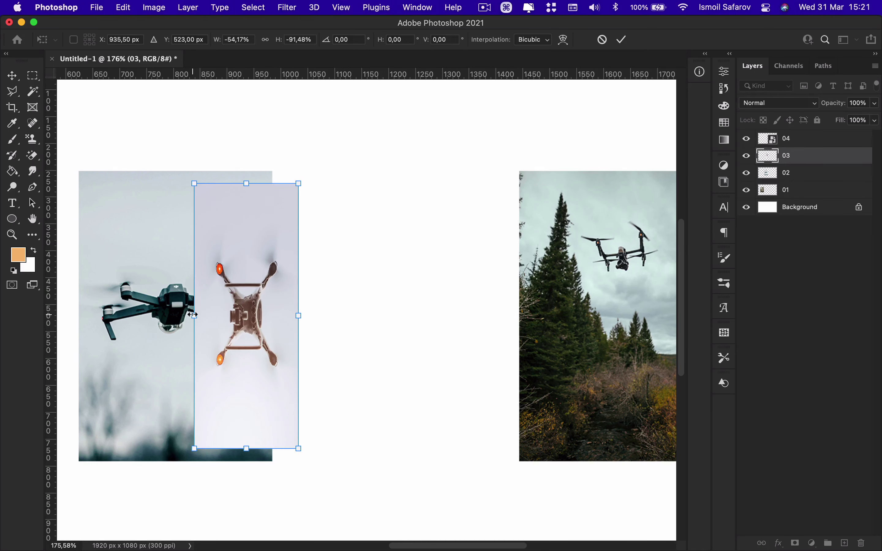
pyautogui.press('Escape')
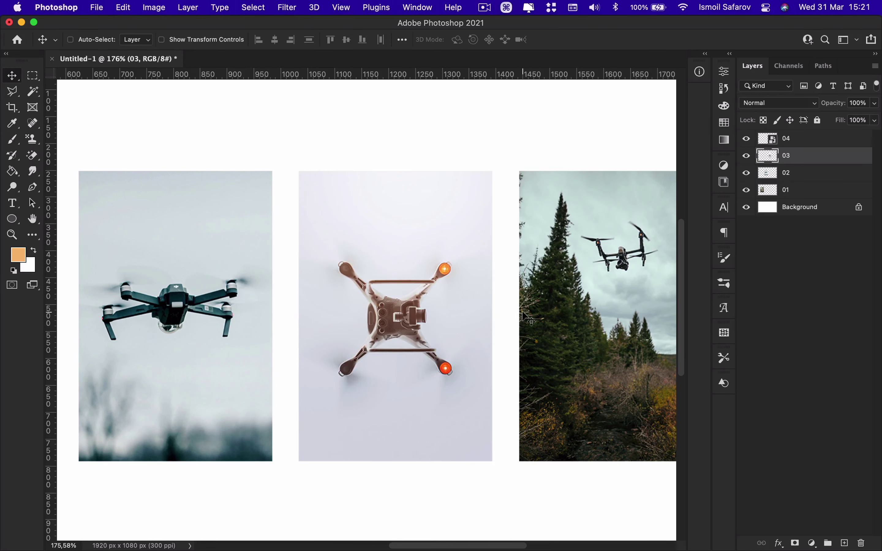
# Step: Apply the horizontal and vertical flip transforms to layer 03 and undo both
pyautogui.click(123, 8)
pyautogui.moveTo(194, 278)
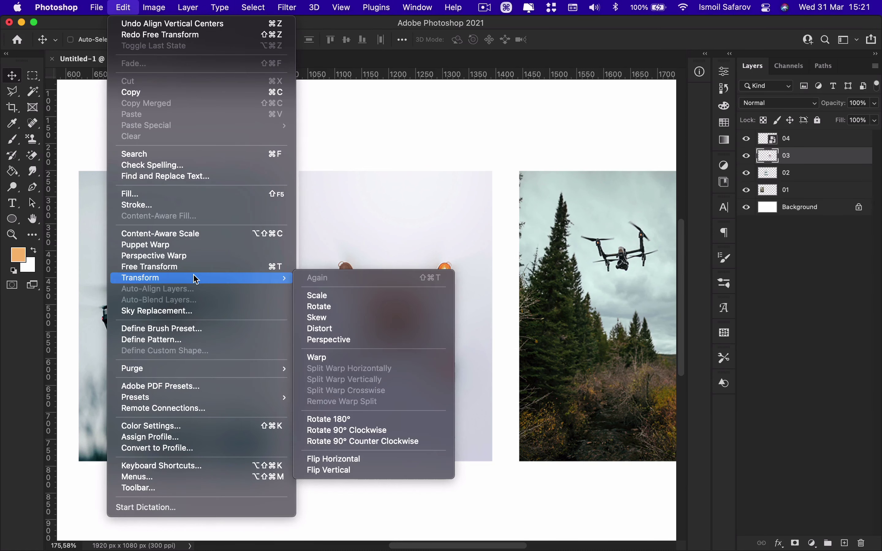
pyautogui.click(386, 460)
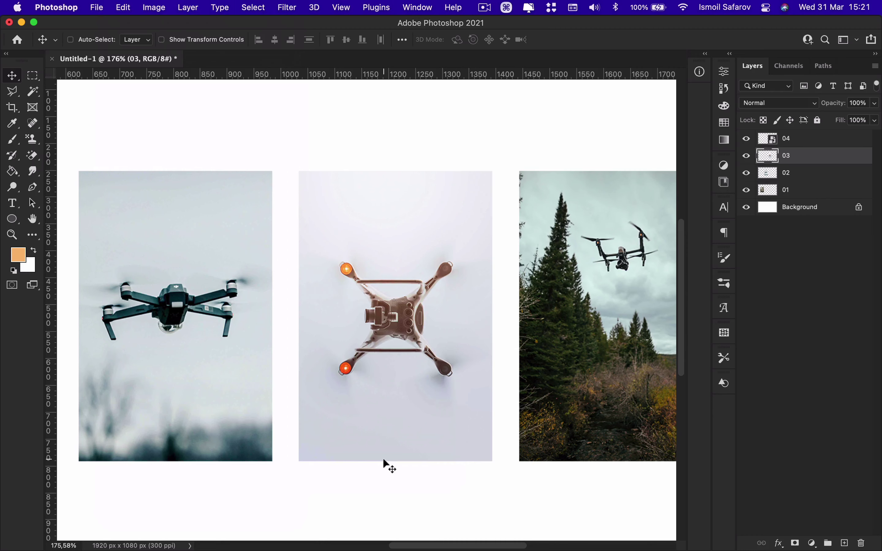
pyautogui.click(121, 8)
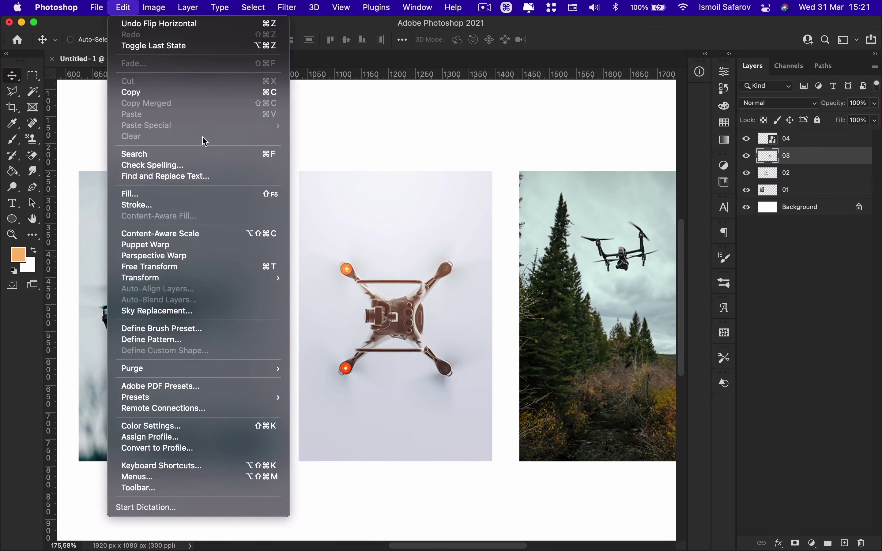
pyautogui.moveTo(244, 277)
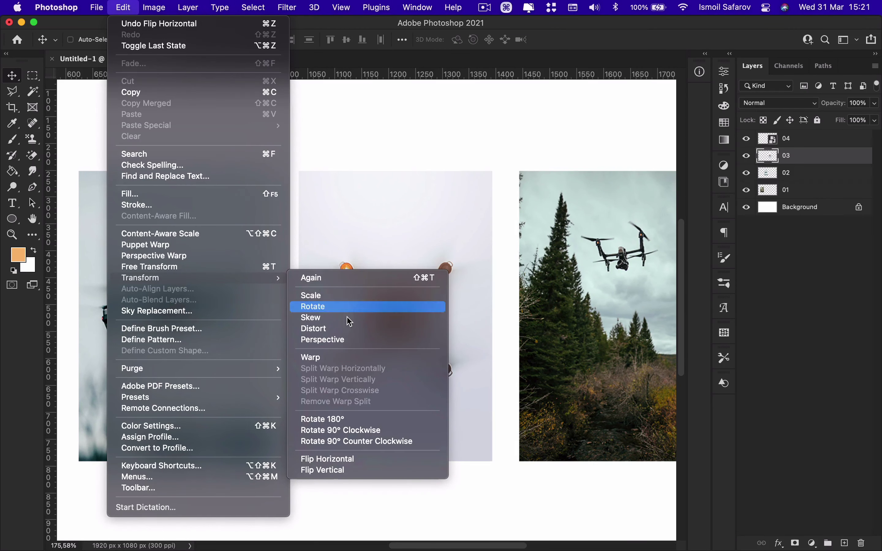
pyautogui.click(341, 470)
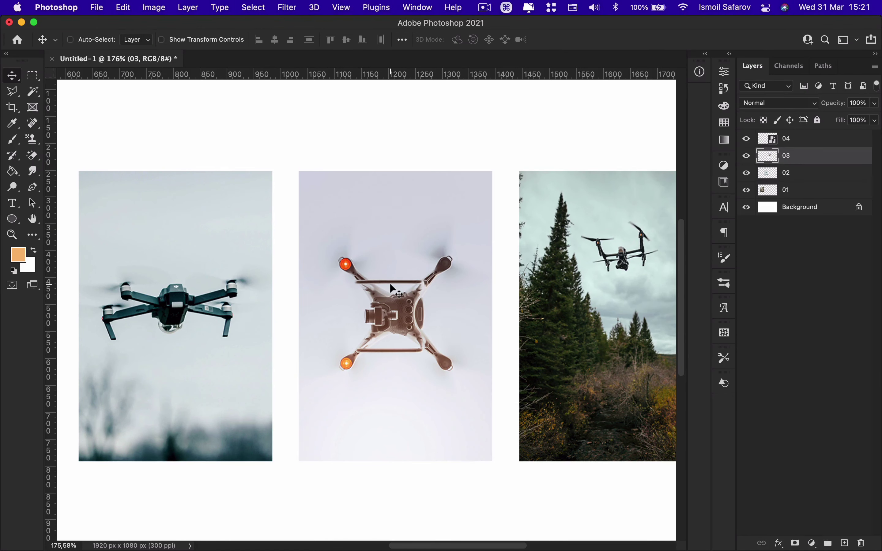
pyautogui.press('super+z')
pyautogui.press('super+z')
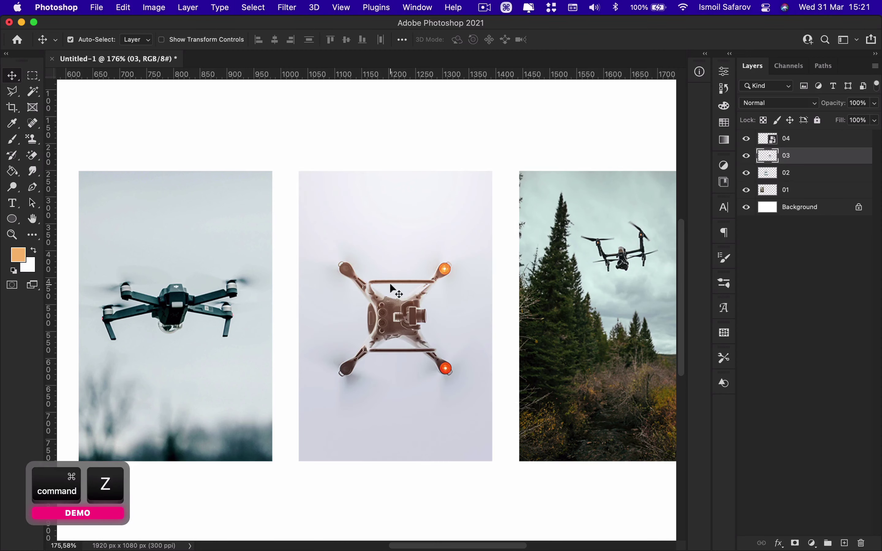
# Step: Select smart object layer 04 and open its properties to examine the available transform options
pyautogui.hscroll(-5, 337, 294)
pyautogui.hscroll(4, 339, 296)
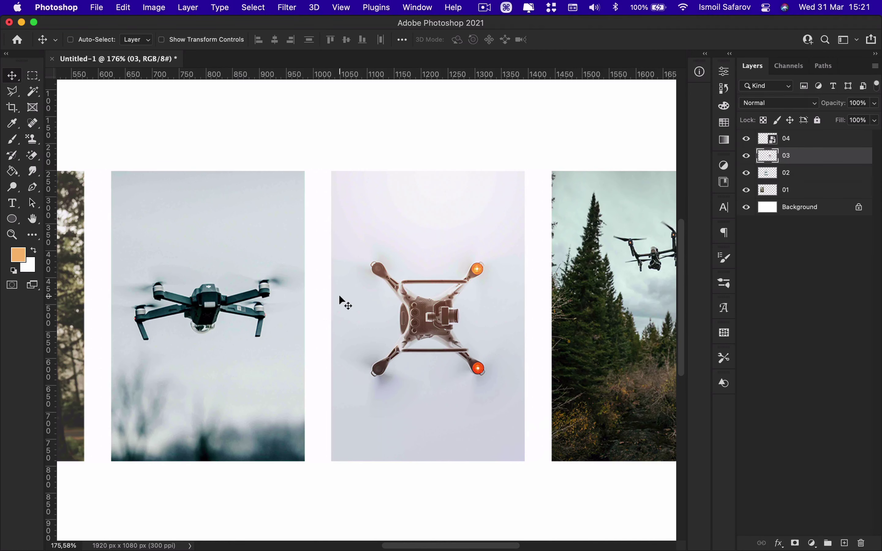
pyautogui.hscroll(-5, 339, 296)
pyautogui.scroll(-2, 339, 296)
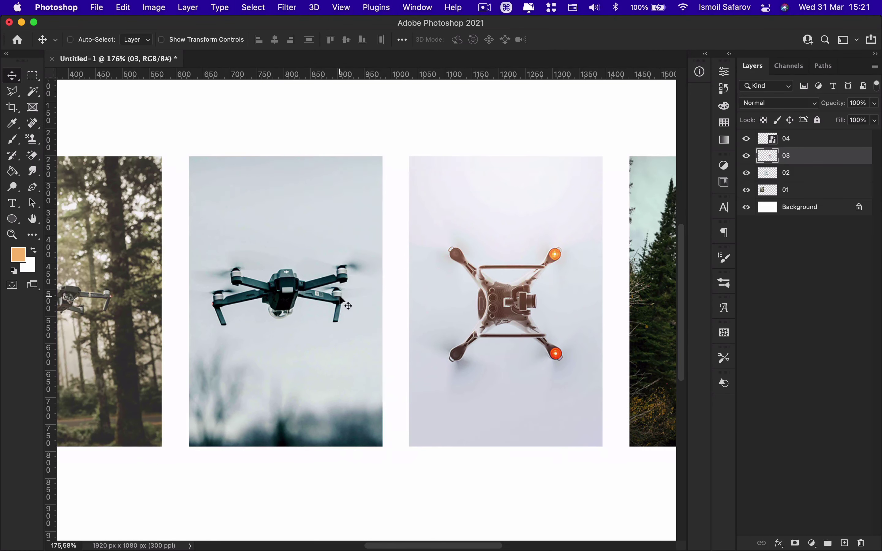
pyautogui.hscroll(15, 339, 297)
pyautogui.scroll(1, 339, 297)
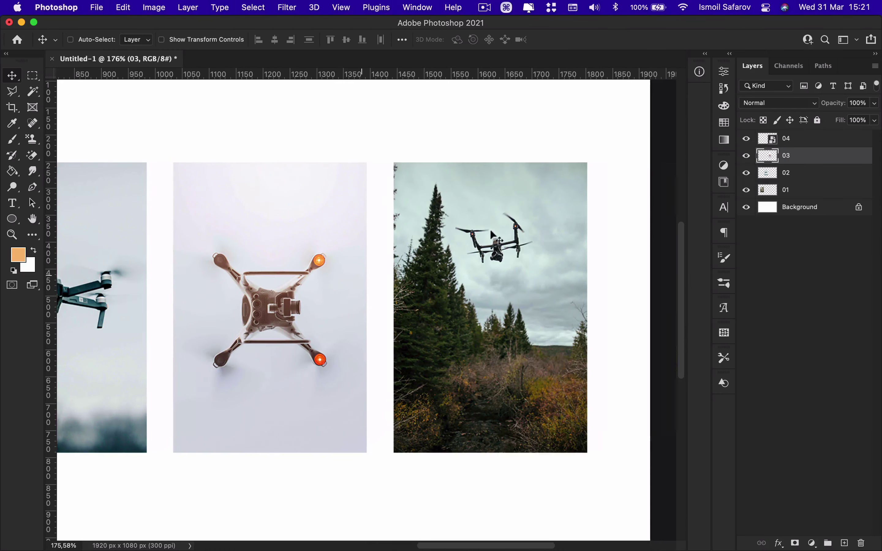
pyautogui.click(786, 144)
pyautogui.hscroll(4, 527, 226)
pyautogui.press('super+t')
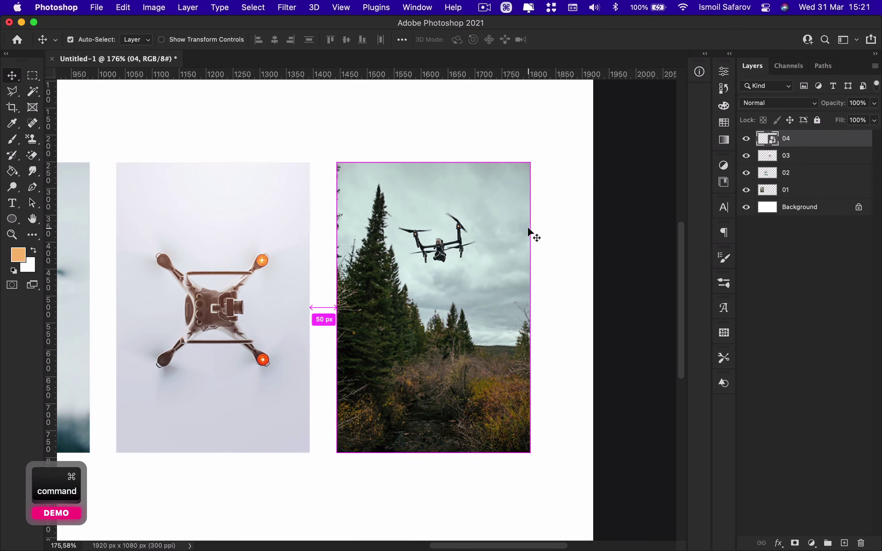
pyautogui.doubleClick(489, 220)
pyautogui.click(724, 72)
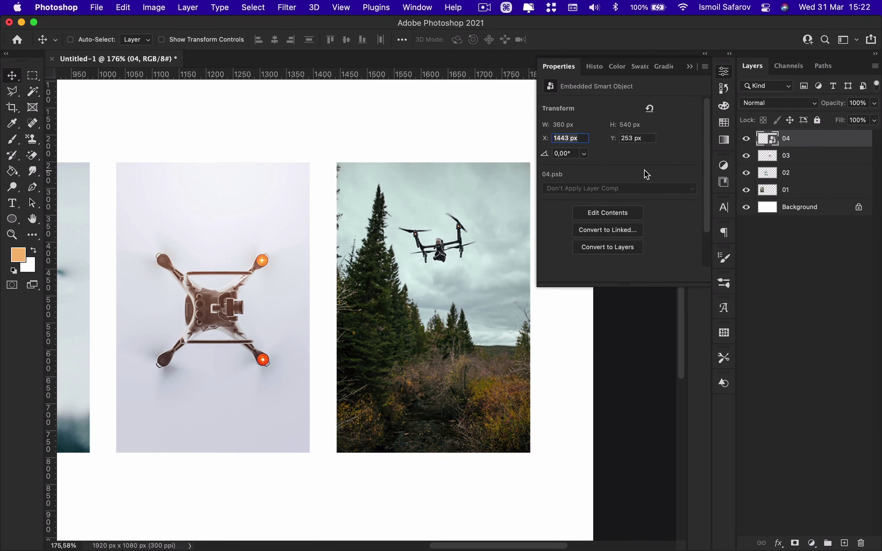
pyautogui.scroll(-2, 645, 175)
pyautogui.scroll(2, 646, 174)
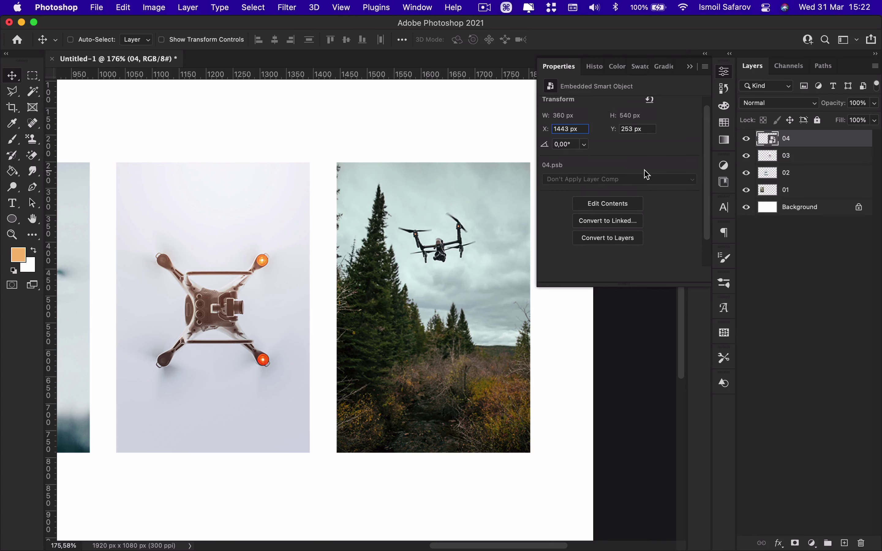
# Step: Try rotating pixel layer 03 by a preset angle in its properties, and undo the rotation
pyautogui.click(771, 157)
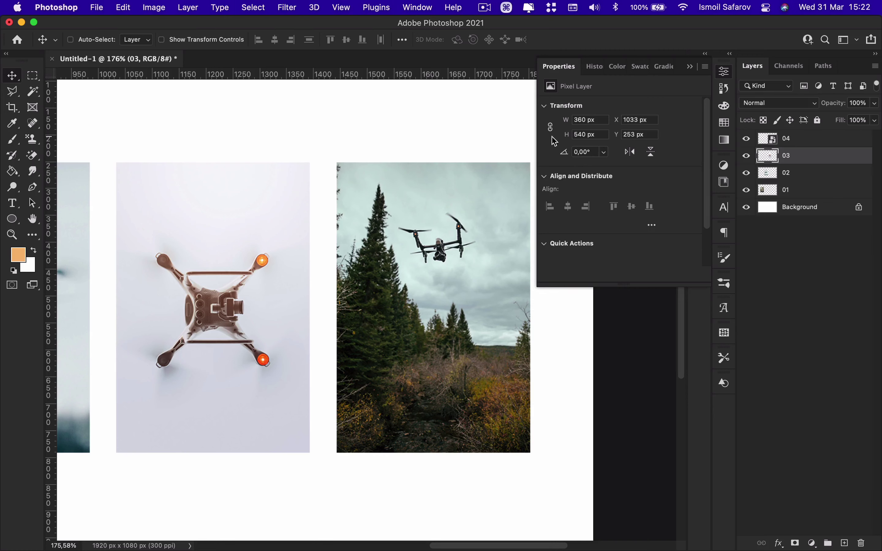
pyautogui.click(604, 152)
pyautogui.click(575, 153)
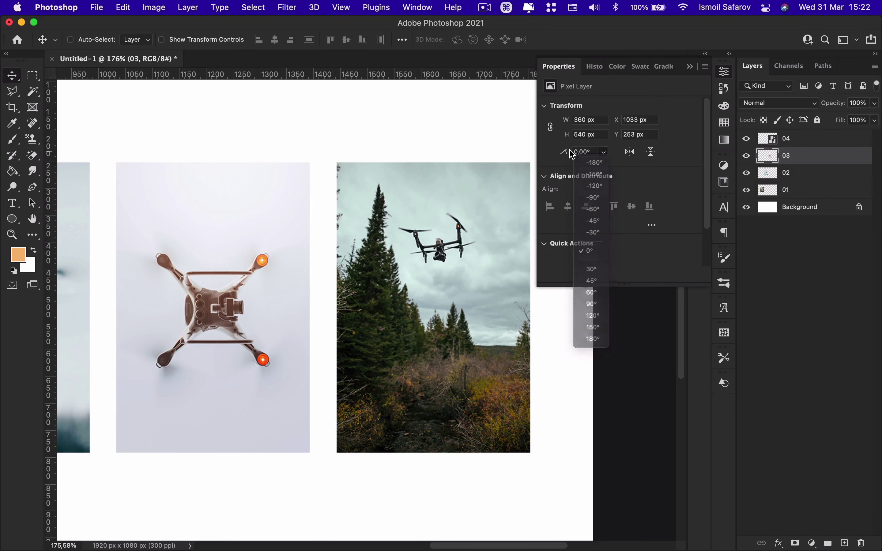
pyautogui.click(604, 152)
pyautogui.press('Escape')
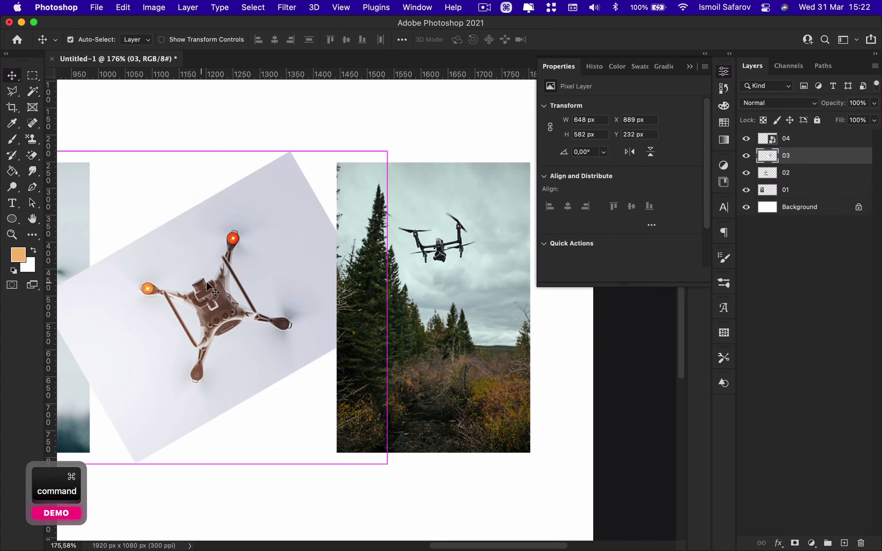
pyautogui.press('super+z')
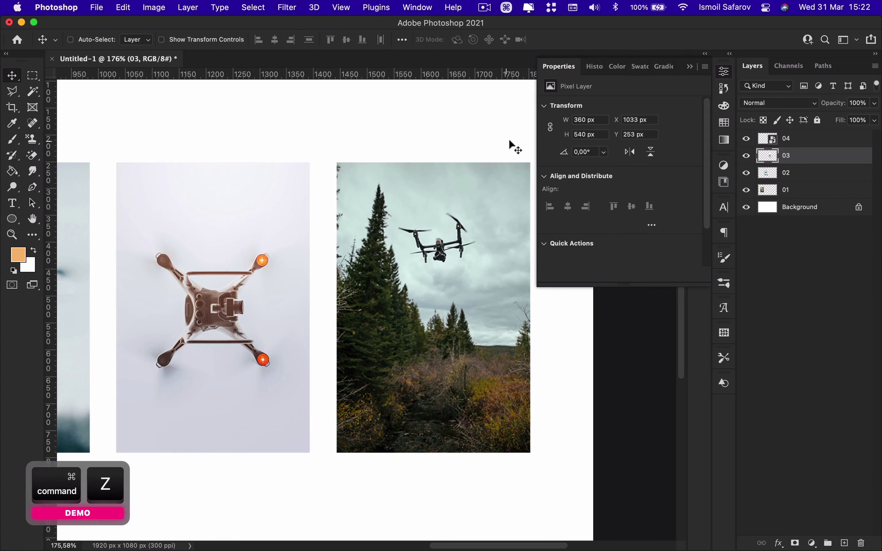
# Step: Flip layer 03 horizontally from its properties, flip it vertically and back, and deselect all layers
pyautogui.click(630, 153)
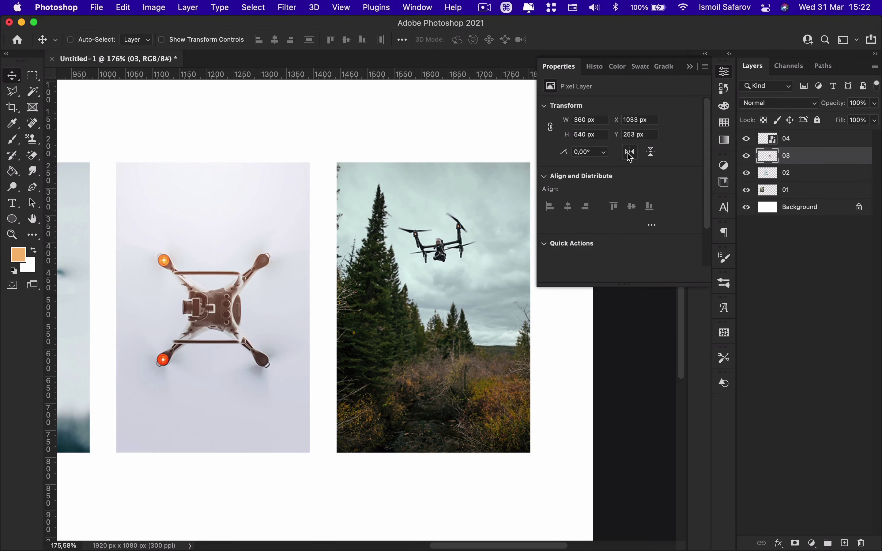
pyautogui.click(649, 154)
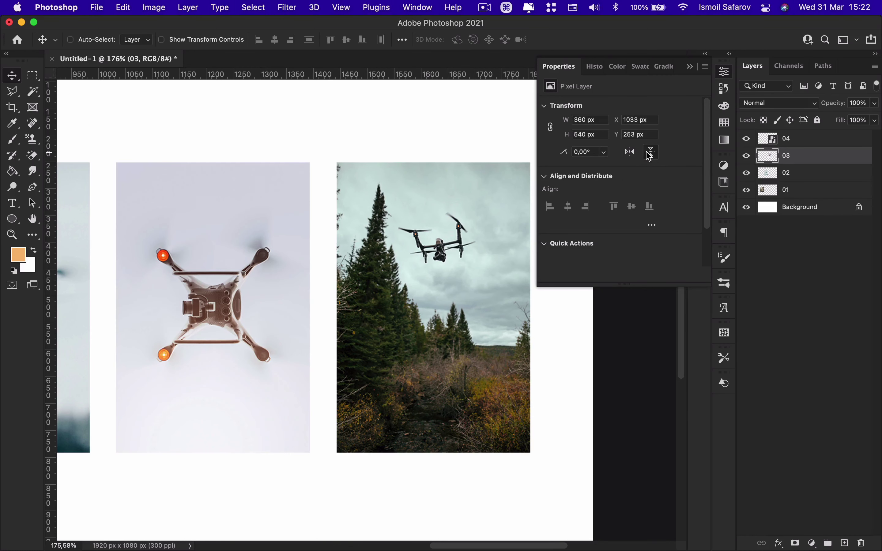
pyautogui.click(650, 154)
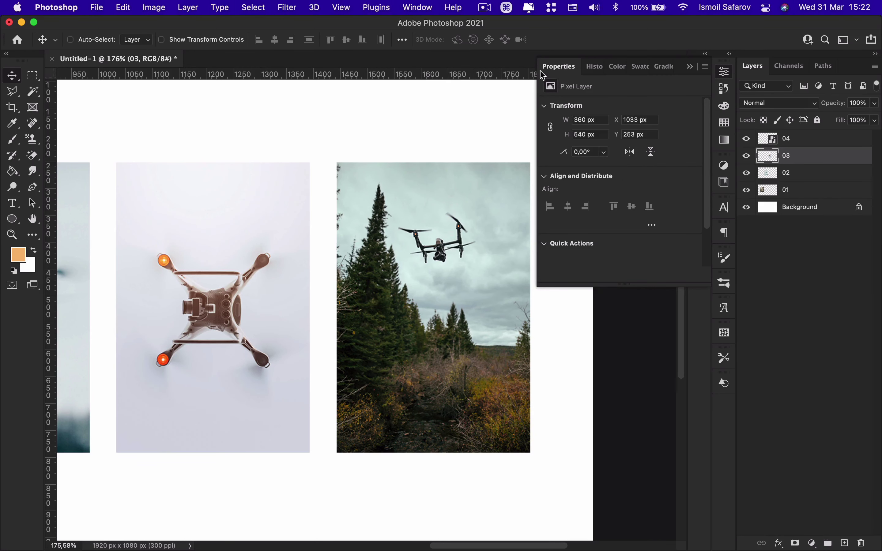
pyautogui.click(781, 338)
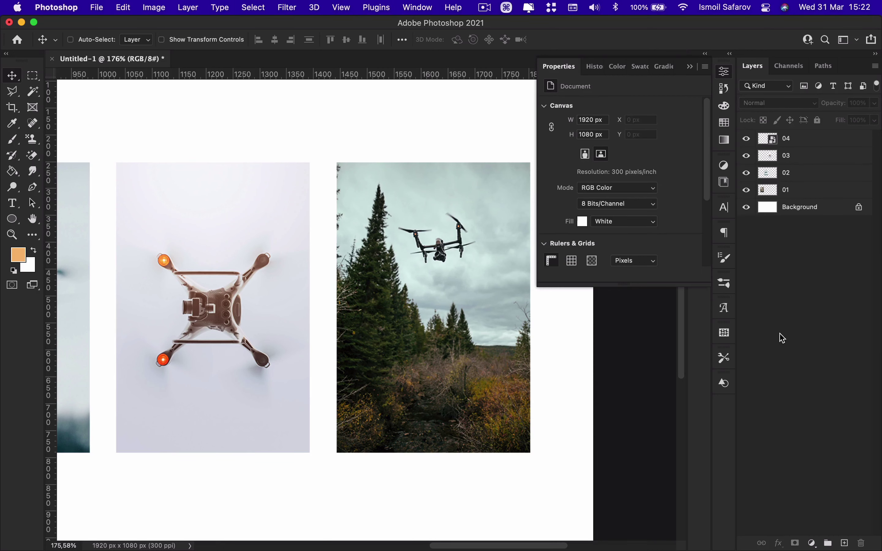